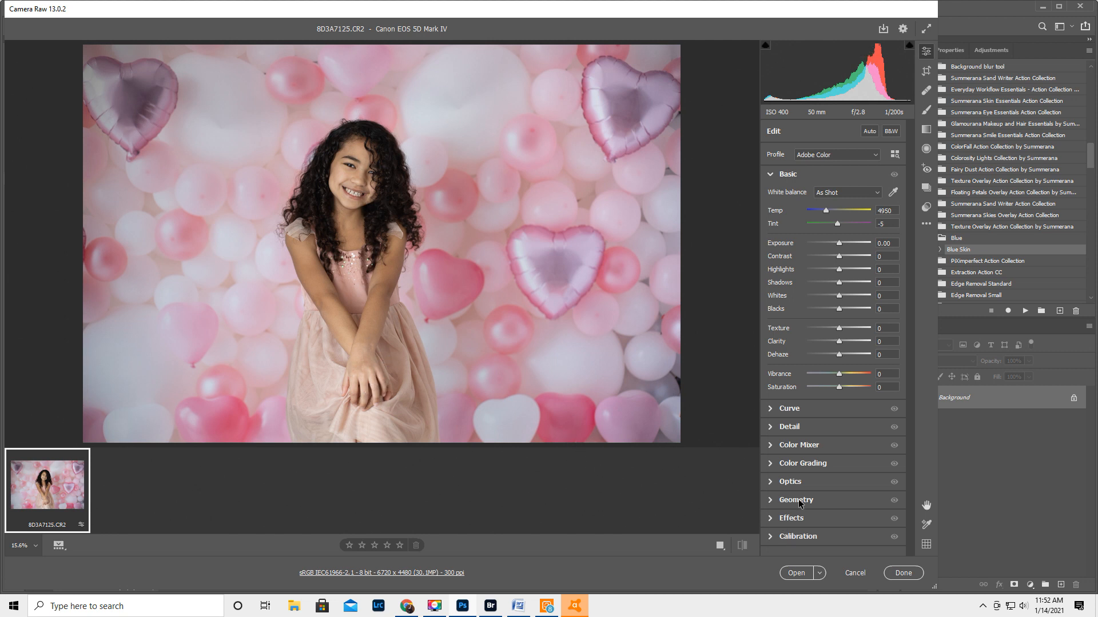
Enable chromatic aberration removal and lens profile corrections for the photo.
{"action": "left_click", "coordinate": [769, 538]}
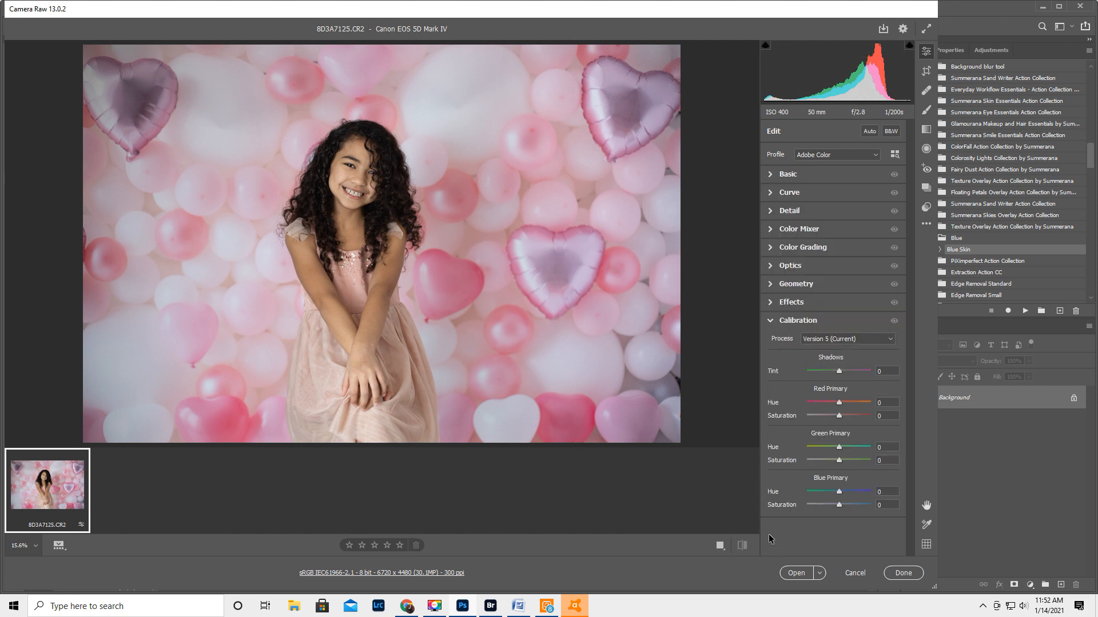
{"action": "left_click", "coordinate": [771, 321]}
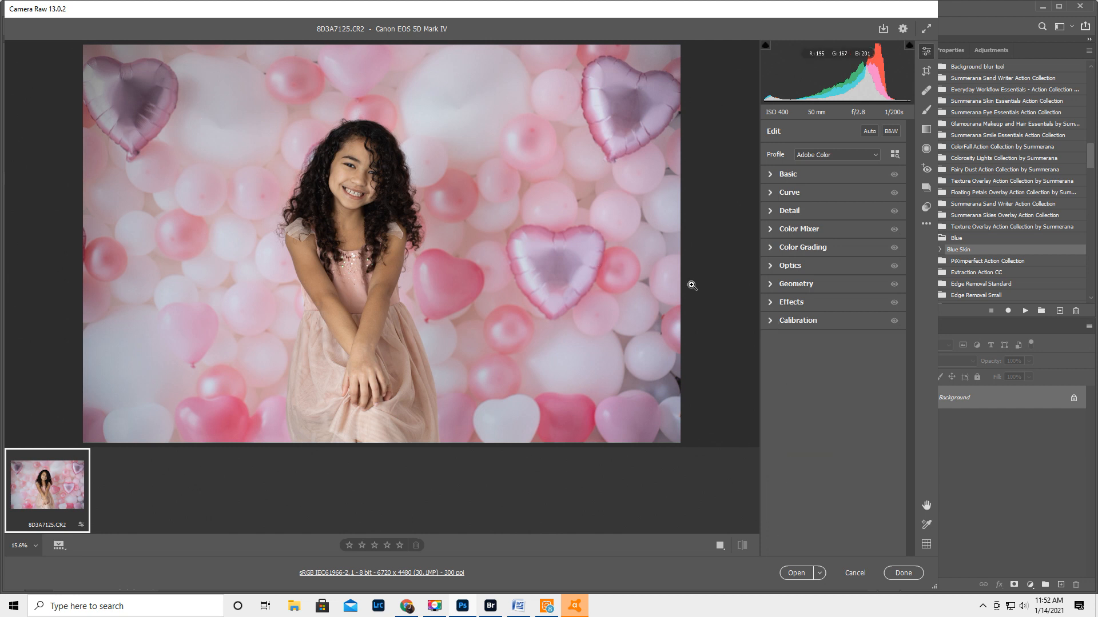
{"action": "left_click", "coordinate": [770, 266]}
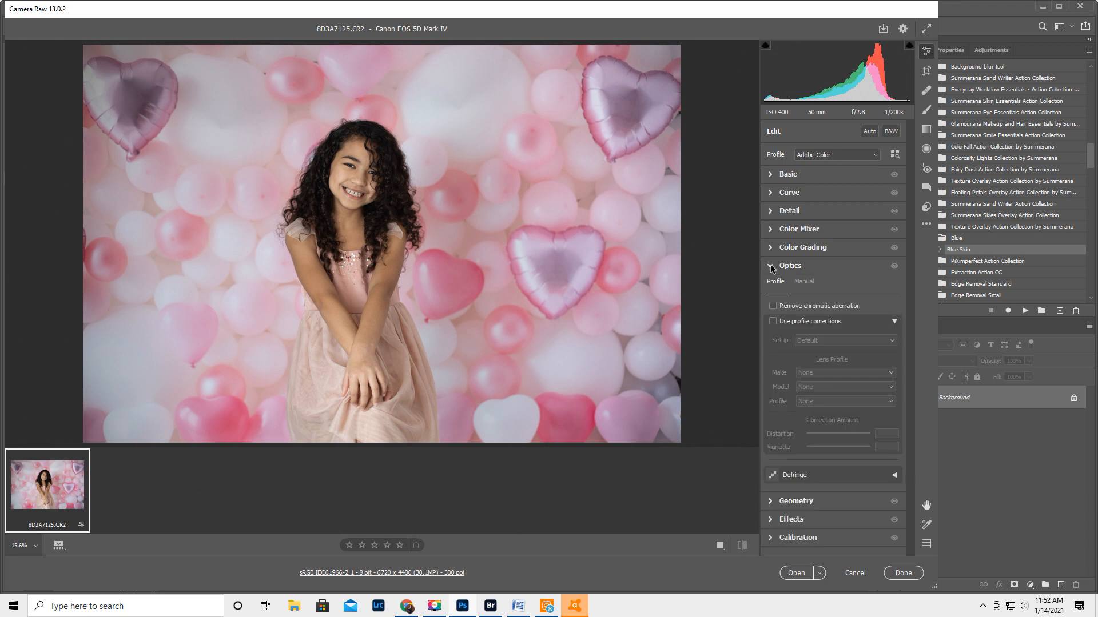
{"action": "left_click", "coordinate": [773, 306]}
{"action": "left_click", "coordinate": [773, 321]}
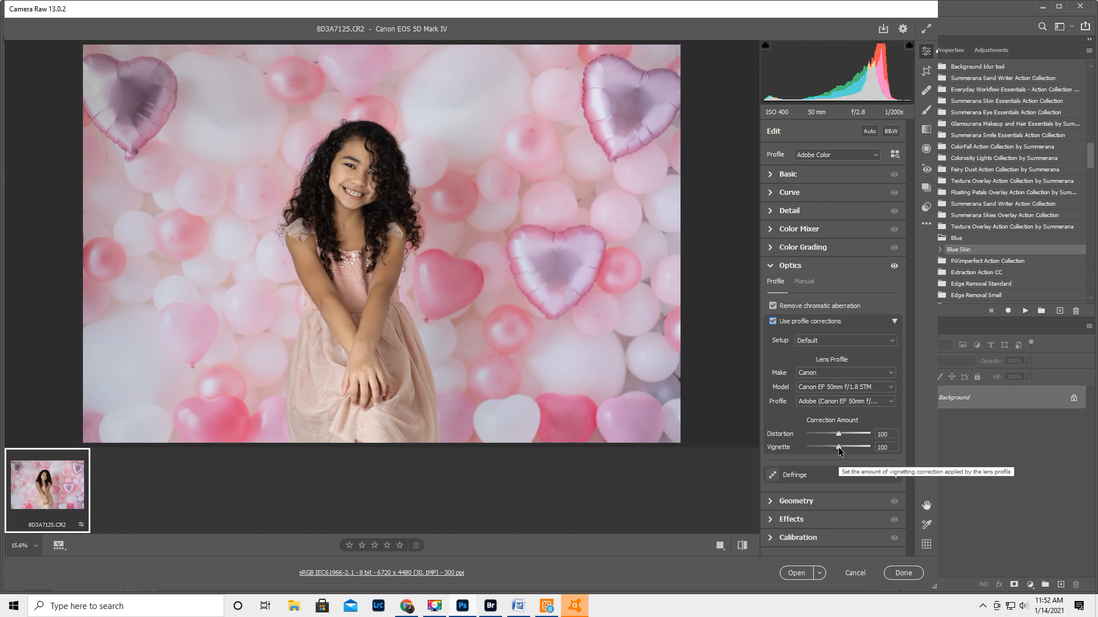
Set the lens profile's vignette correction to 200, keep distortion at 100, and open the photo in Photoshop.
{"action": "left_click_drag", "start_coordinate": [839, 450], "coordinate": [918, 450]}
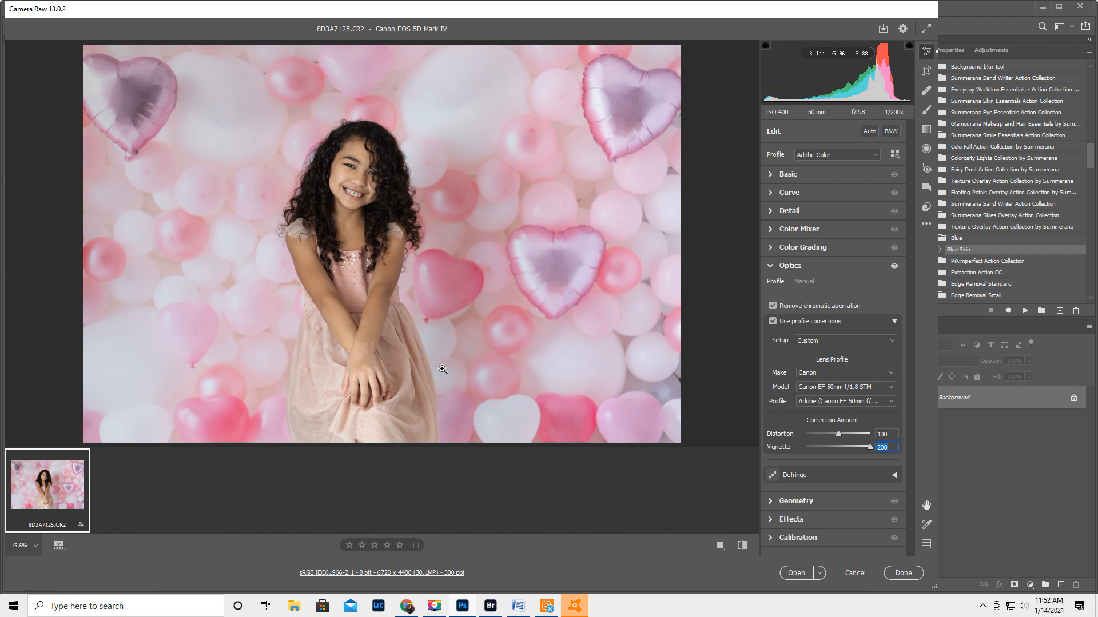
{"action": "left_click_drag", "start_coordinate": [838, 433], "coordinate": [936, 490]}
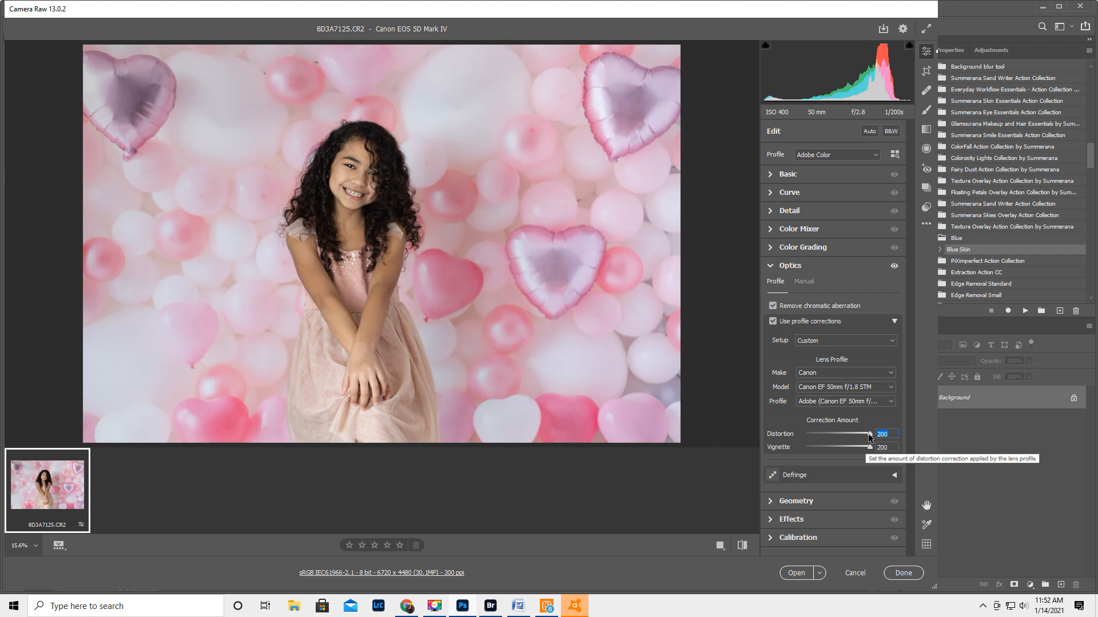
{"action": "double_click", "coordinate": [869, 433]}
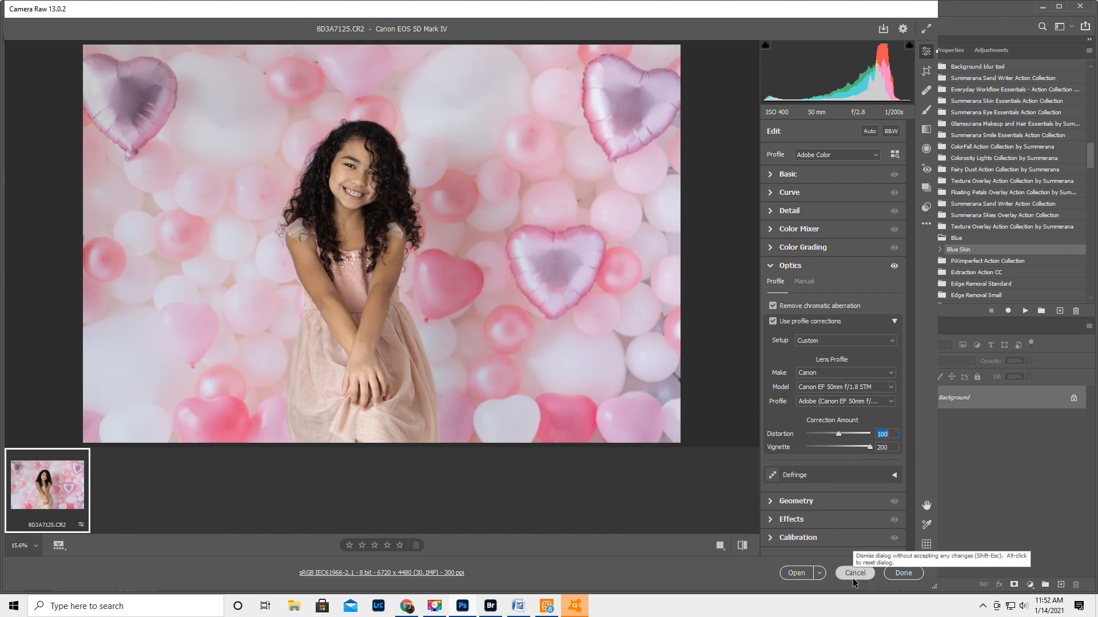
{"action": "left_click", "coordinate": [795, 574]}
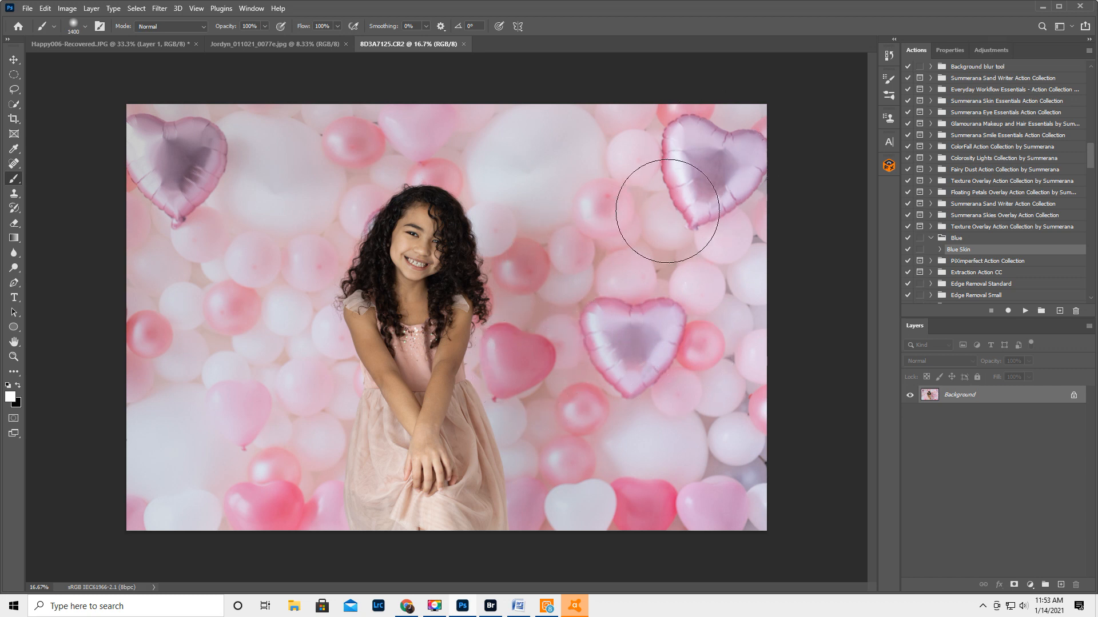
{"action": "left_click", "coordinate": [993, 50]}
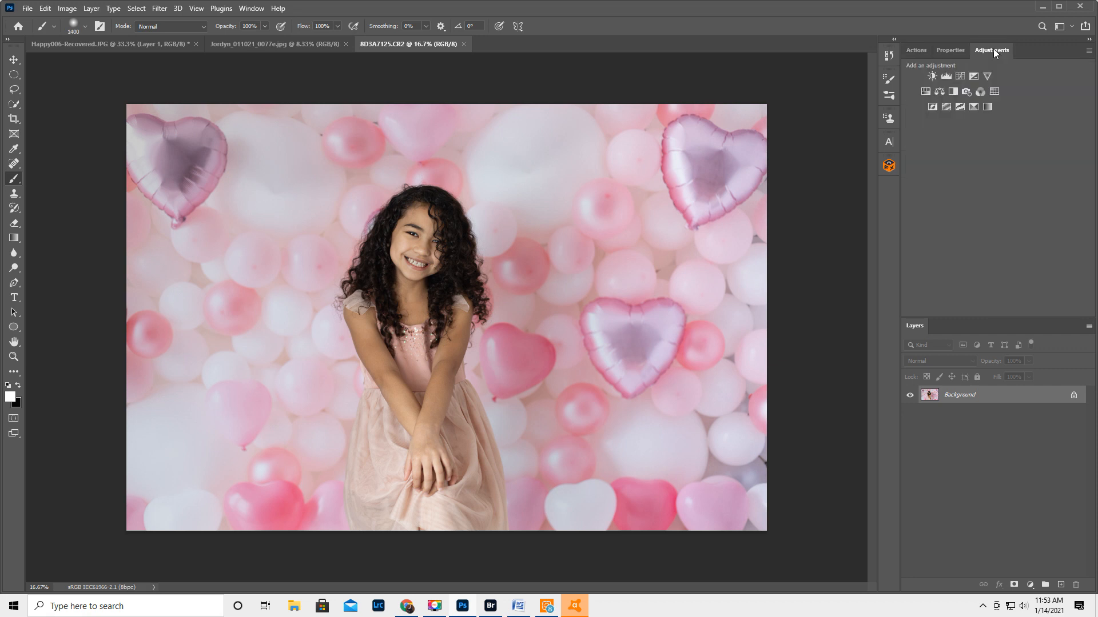
{"action": "left_click", "coordinate": [931, 76]}
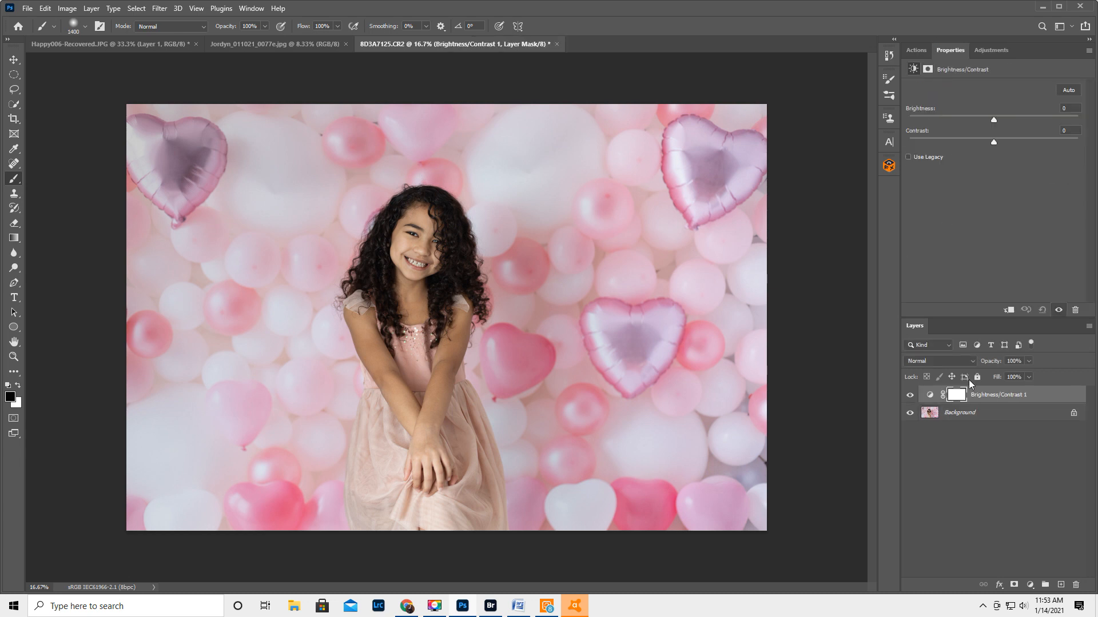
{"action": "left_click", "coordinate": [1037, 395]}
{"action": "key", "text": "Delete"}
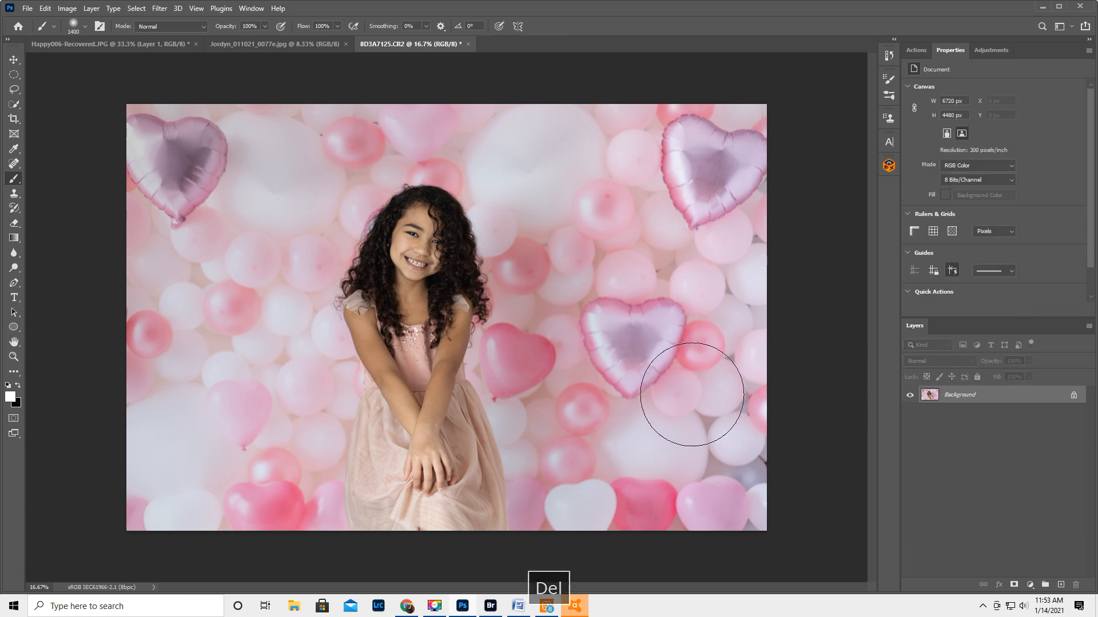
Lasso around the foil heart balloon beside the girl and add a Brightness/Contrast adjustment layer with contrast 43.
{"action": "left_click", "coordinate": [15, 90]}
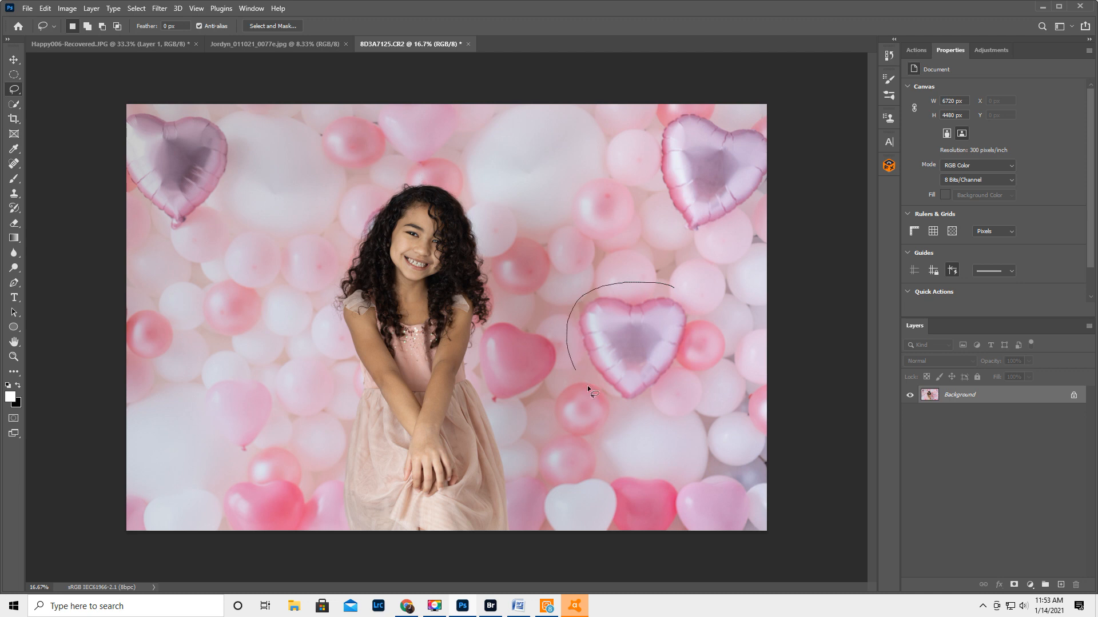
{"action": "mouse_move", "coordinate": [660, 414]}
{"action": "left_mouse_down"}
{"action": "mouse_move", "coordinate": [706, 400]}
{"action": "mouse_move", "coordinate": [736, 361]}
{"action": "mouse_move", "coordinate": [733, 325]}
{"action": "mouse_move", "coordinate": [712, 288]}
{"action": "mouse_move", "coordinate": [669, 286]}
{"action": "left_mouse_up"}
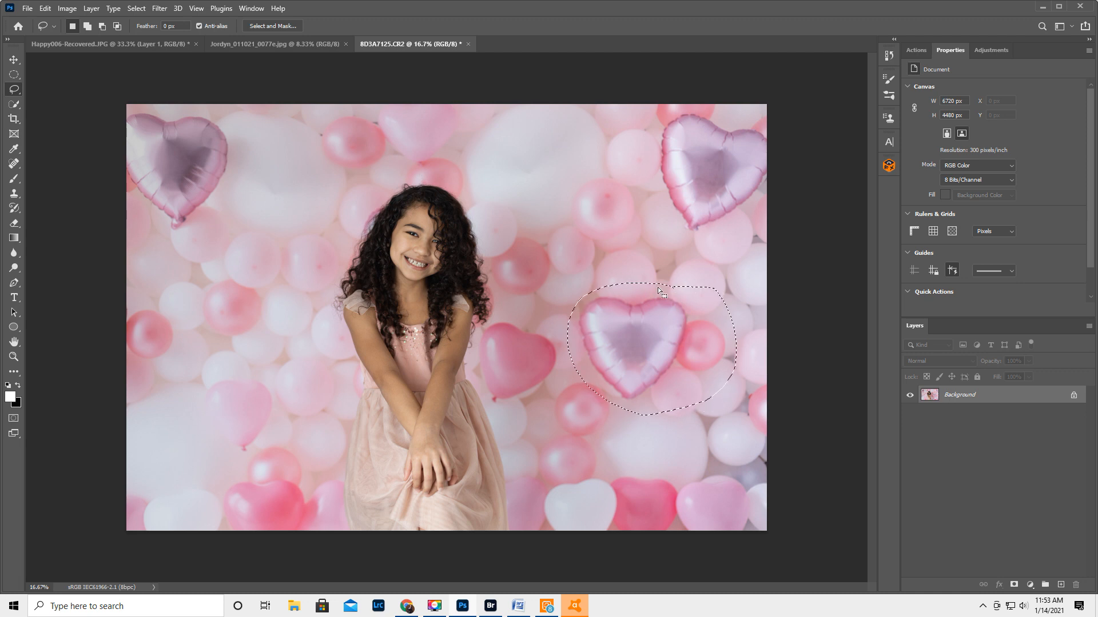
{"action": "left_click", "coordinate": [997, 50]}
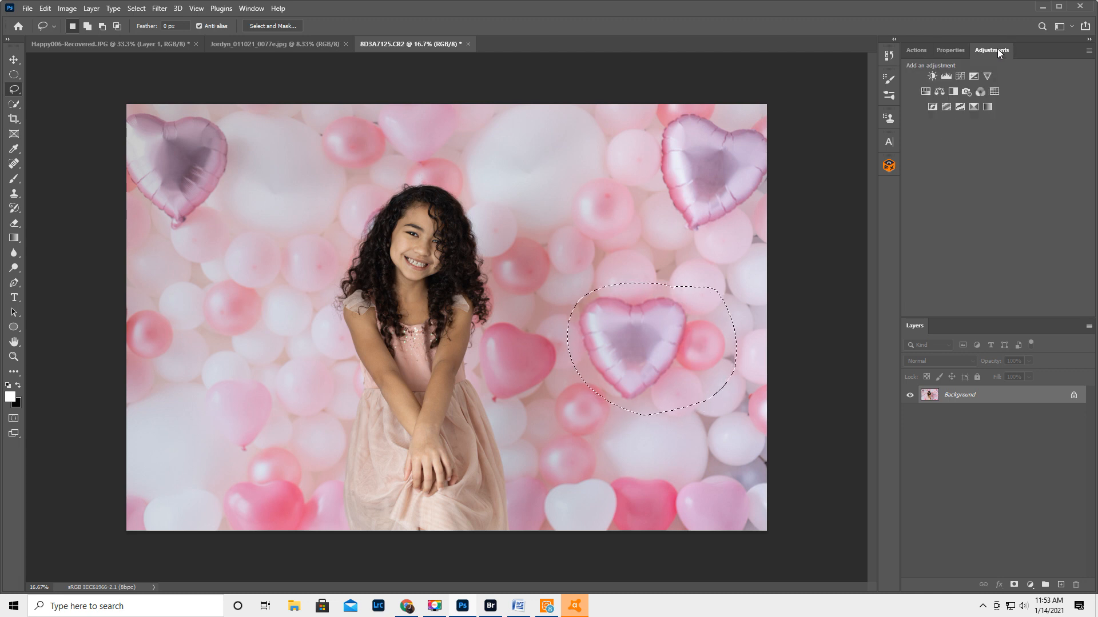
{"action": "left_click", "coordinate": [932, 76]}
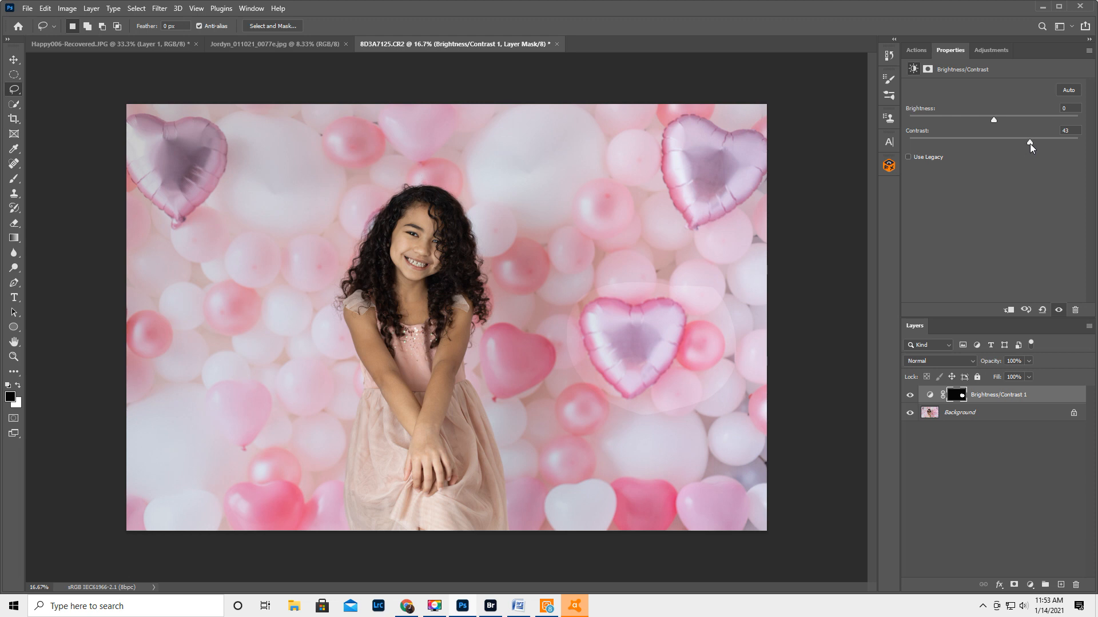
Paint black on the Brightness/Contrast layer mask to hide the adjustment around the foil heart balloon.
{"action": "left_click", "coordinate": [958, 397]}
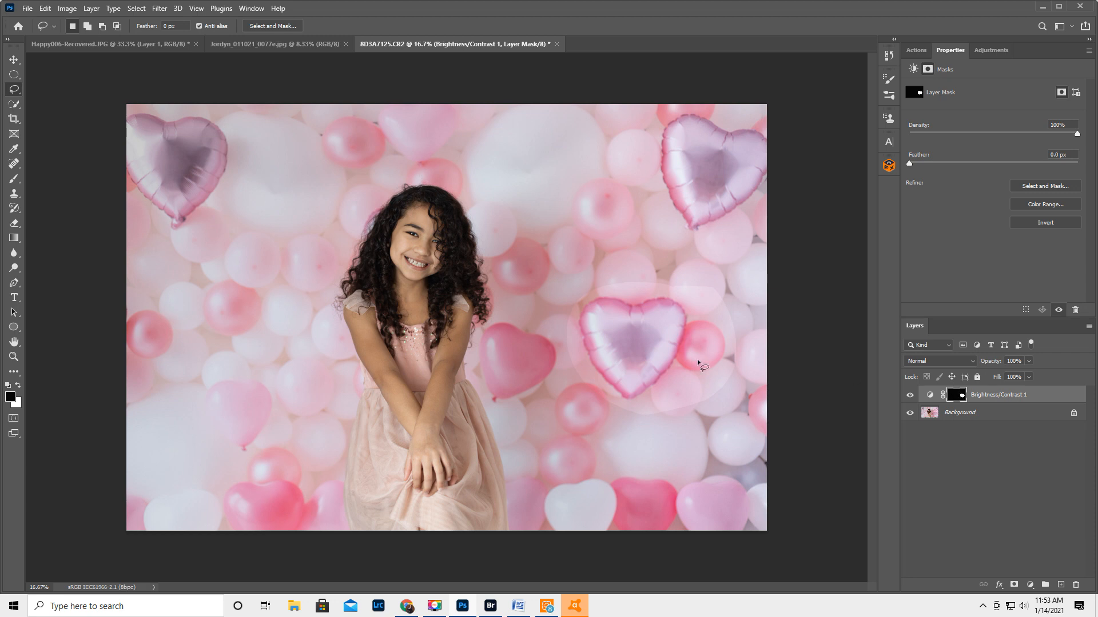
{"action": "left_click", "coordinate": [15, 179]}
{"action": "mouse_move", "coordinate": [655, 313]}
{"action": "left_mouse_down"}
{"action": "mouse_move", "coordinate": [578, 334]}
{"action": "mouse_move", "coordinate": [626, 326]}
{"action": "mouse_move", "coordinate": [598, 357]}
{"action": "mouse_move", "coordinate": [660, 333]}
{"action": "mouse_move", "coordinate": [702, 350]}
{"action": "mouse_move", "coordinate": [700, 304]}
{"action": "mouse_move", "coordinate": [675, 339]}
{"action": "mouse_move", "coordinate": [666, 304]}
{"action": "mouse_move", "coordinate": [684, 351]}
{"action": "left_mouse_up"}
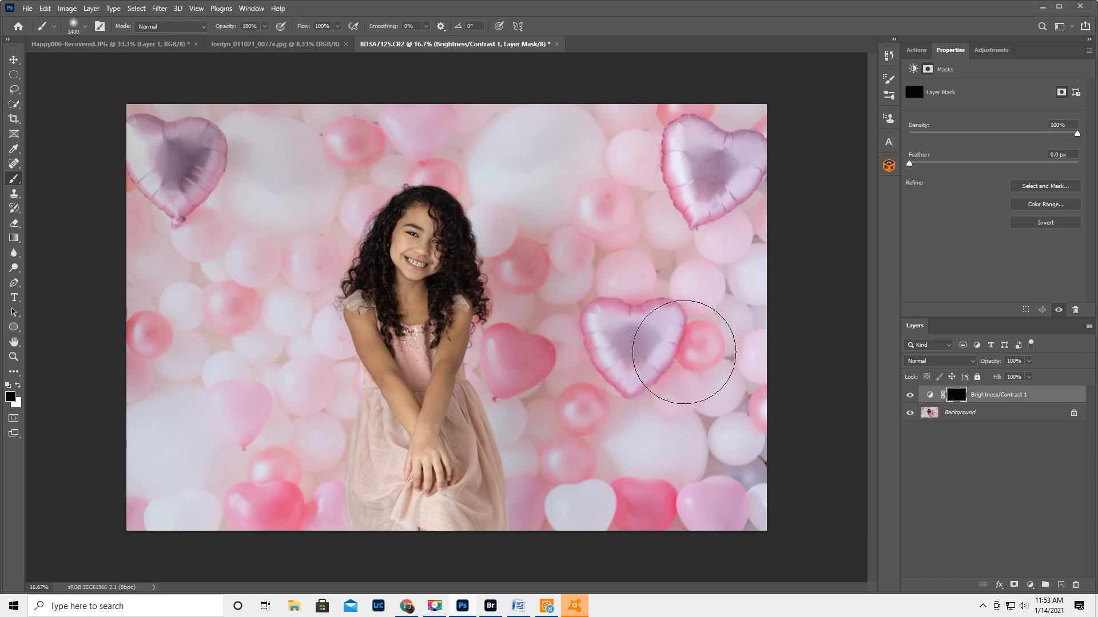
Paint white on the mask over the foil heart balloon with a smaller brush, and over the round balloon beside it at 600 px.
{"action": "key", "text": "x"}
{"action": "key", "text": "bracketleft"}
{"action": "key", "text": "bracketleft"}
{"action": "key", "text": "bracketleft"}
{"action": "key", "text": "bracketleft"}
{"action": "key", "text": "bracketleft"}
{"action": "key", "text": "bracketleft"}
{"action": "key", "text": "bracketleft"}
{"action": "key", "text": "bracketleft"}
{"action": "key", "text": "bracketleft"}
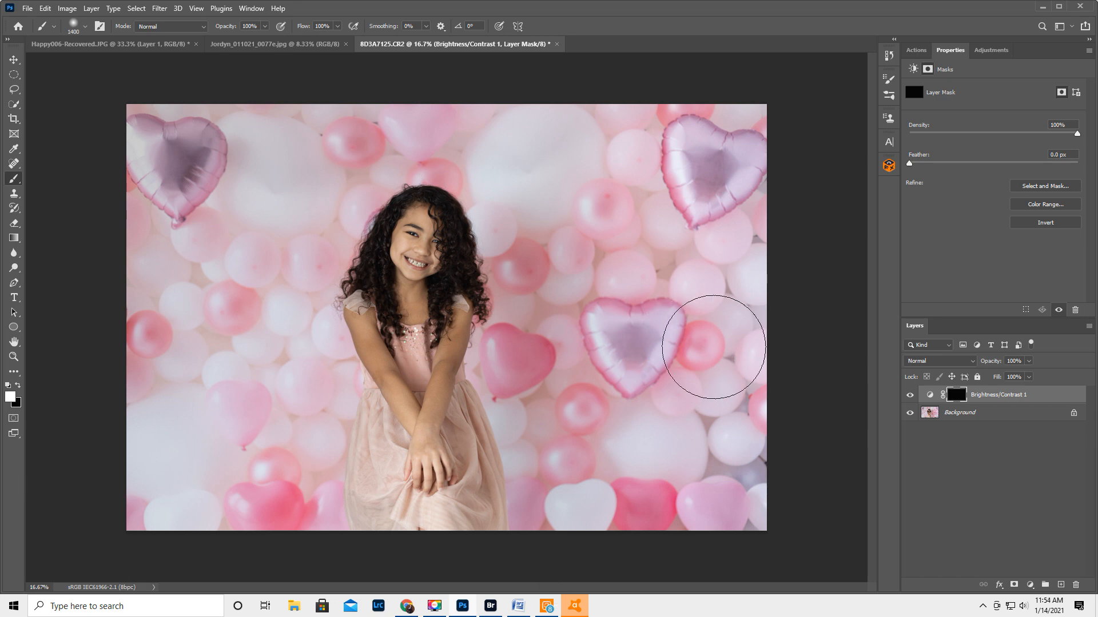
{"action": "key", "text": "bracketleft"}
{"action": "key", "text": "bracketleft"}
{"action": "key", "text": "bracketleft"}
{"action": "key", "text": "bracketleft"}
{"action": "key", "text": "bracketleft"}
{"action": "key", "text": "bracketleft"}
{"action": "key", "text": "bracketleft"}
{"action": "key", "text": "bracketright"}
{"action": "key", "text": "bracketright"}
{"action": "key", "text": "bracketright"}
{"action": "key", "text": "bracketright"}
{"action": "key", "text": "bracketright"}
{"action": "key", "text": "bracketright"}
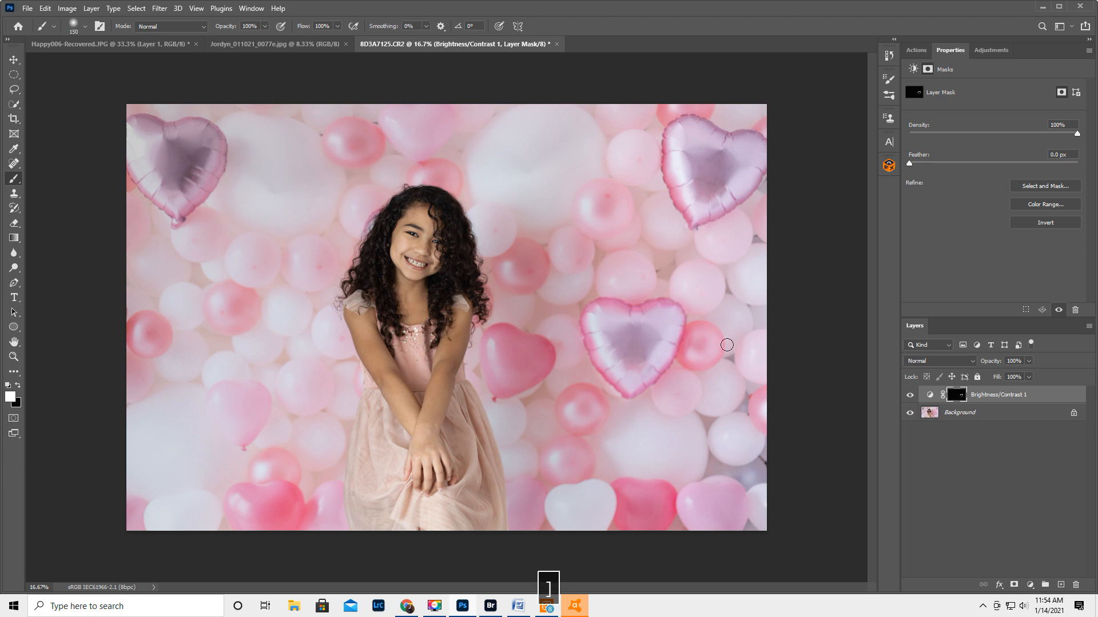
{"action": "key", "text": "bracketright"}
{"action": "left_click_drag", "start_coordinate": [700, 345], "coordinate": [705, 341]}
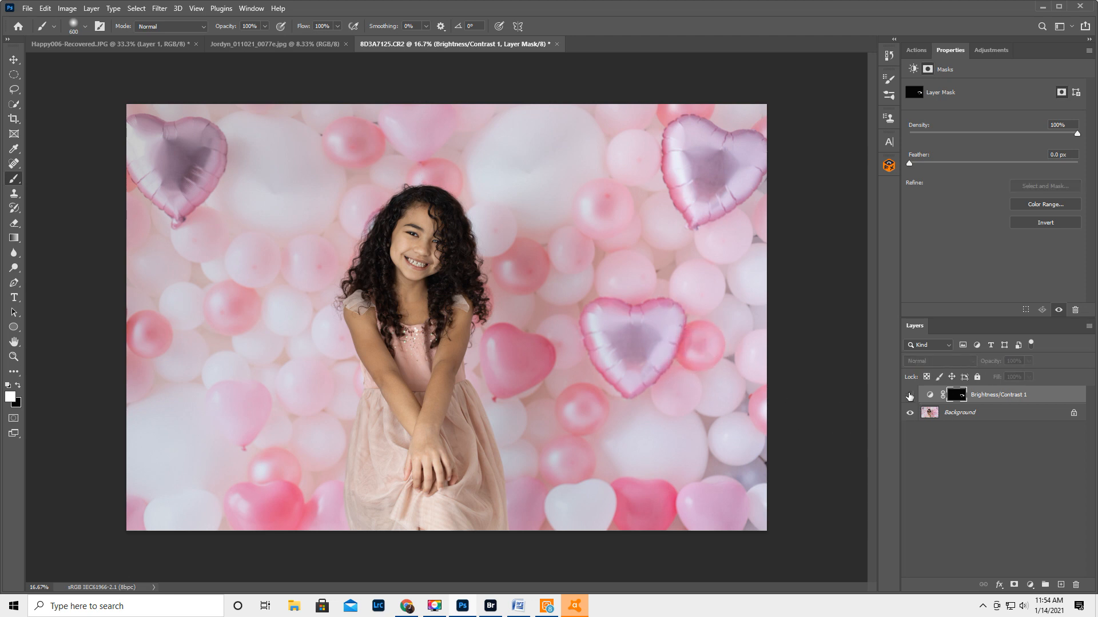
Hide the Brightness/Contrast layer to compare the photo without it, and delete that layer.
{"action": "left_click", "coordinate": [909, 396]}
{"action": "left_click", "coordinate": [1038, 395]}
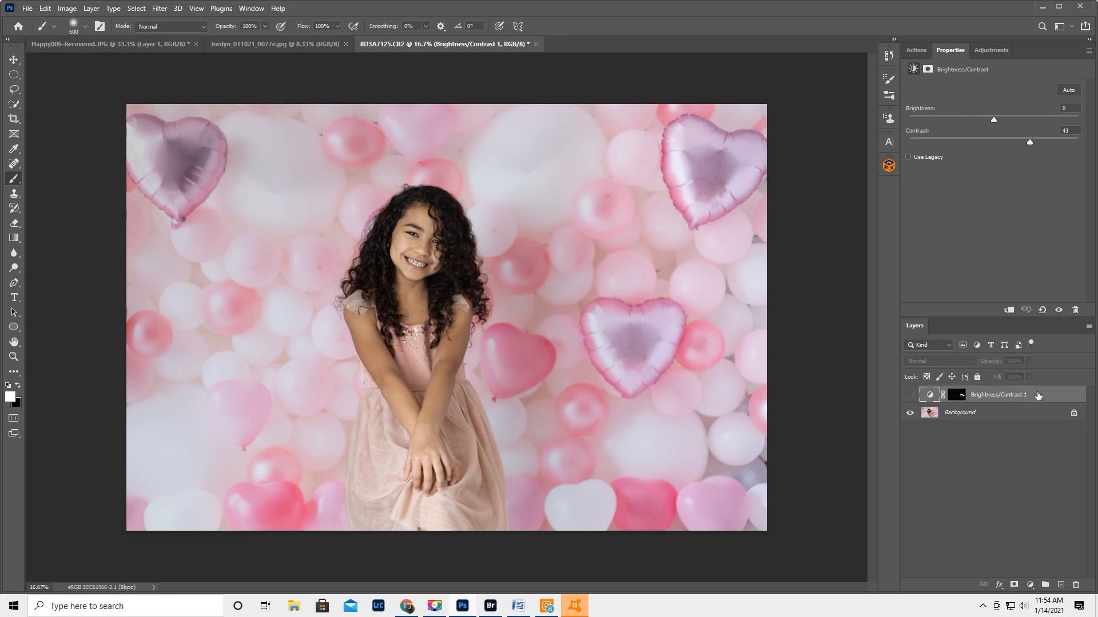
{"action": "key", "text": "Delete"}
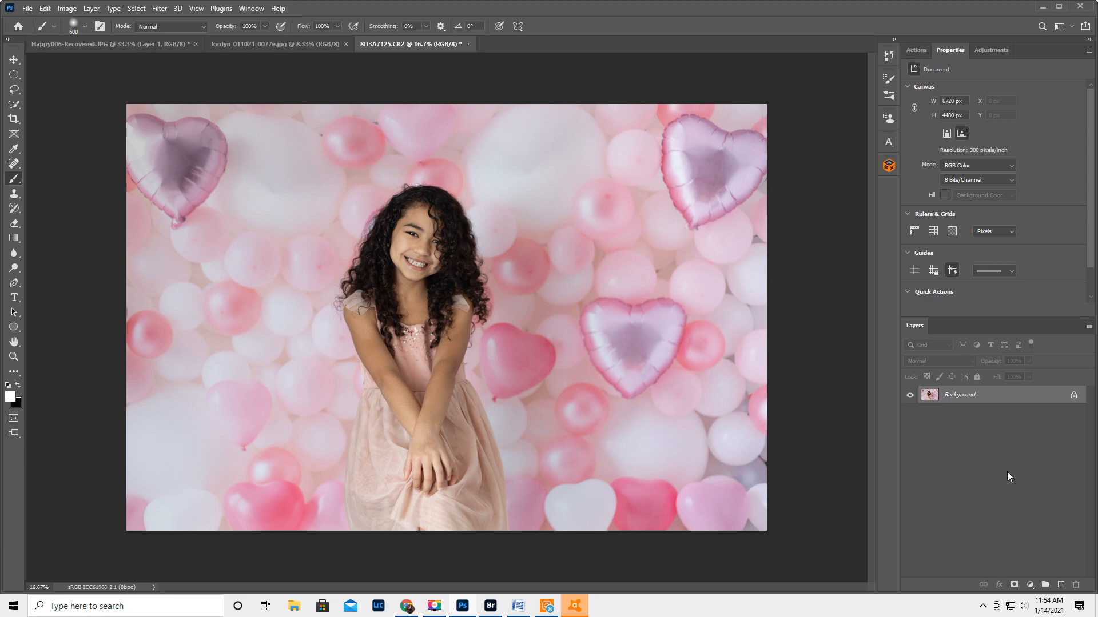
Duplicate the background layer and set up the Burn tool with a 600 px brush.
{"action": "key", "text": "ctrl+j"}
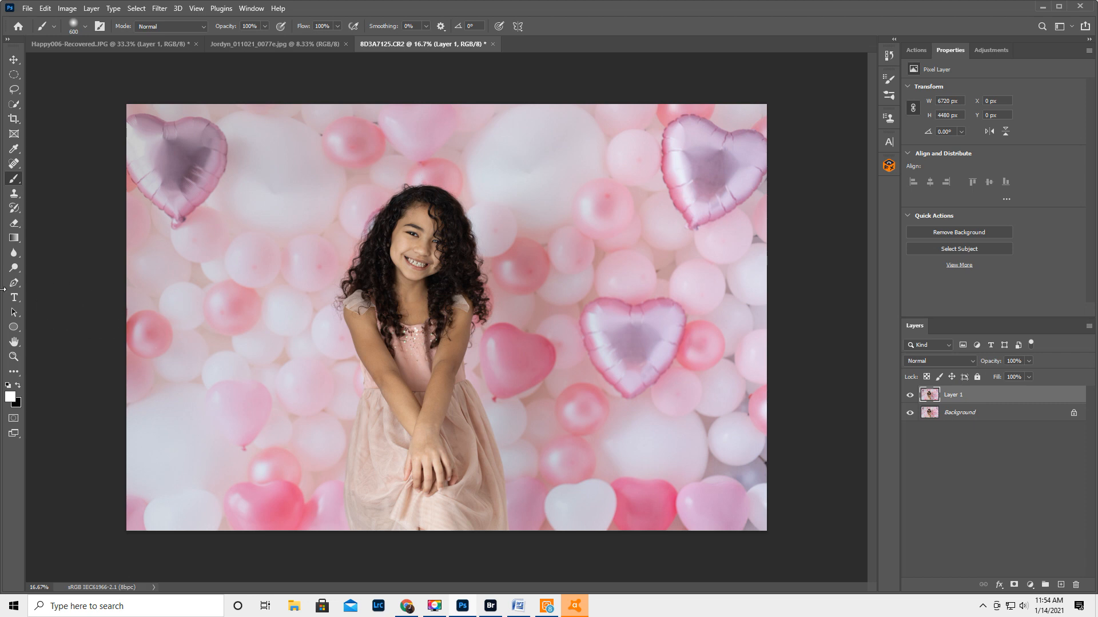
{"action": "left_click", "coordinate": [14, 267]}
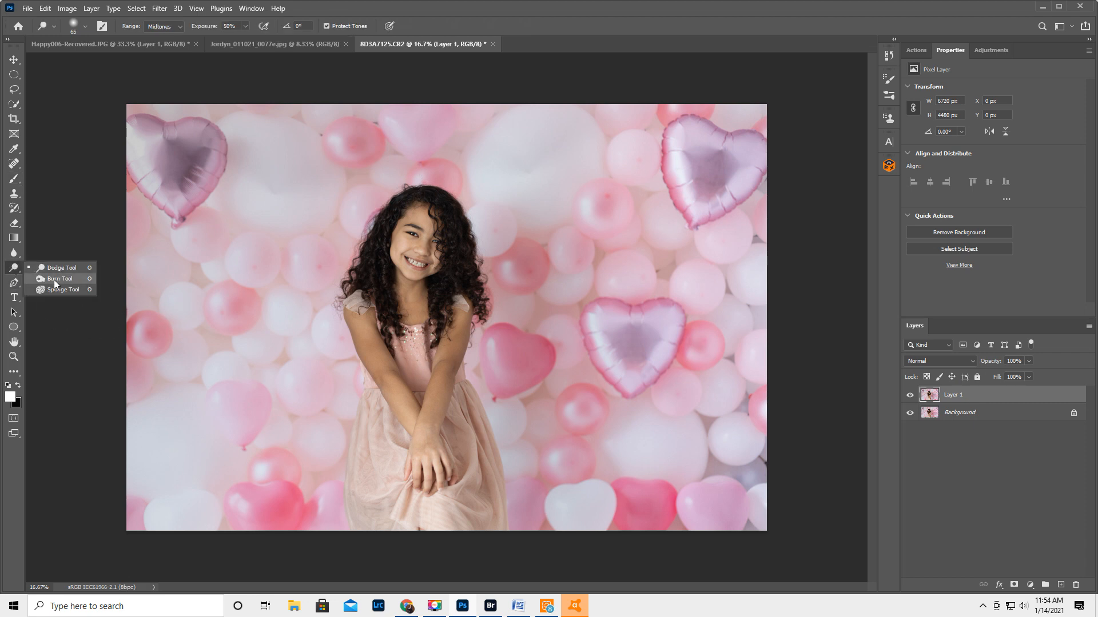
{"action": "left_click", "coordinate": [55, 280]}
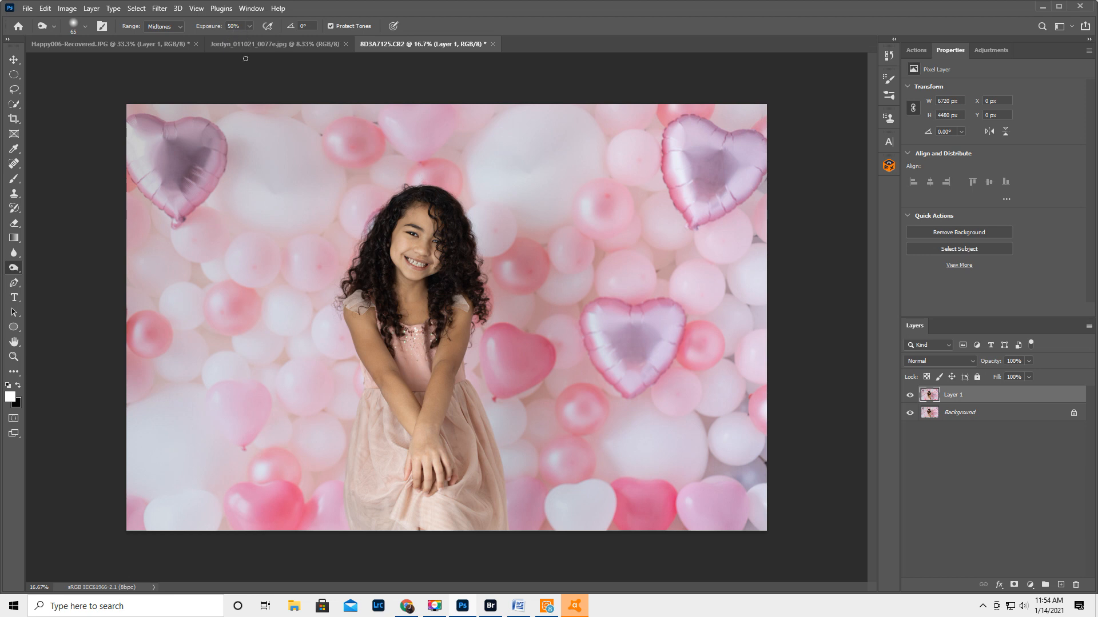
{"action": "key", "text": "bracketright"}
{"action": "key", "text": "bracketright"}
{"action": "key", "text": "bracketright"}
{"action": "key", "text": "bracketright"}
{"action": "key", "text": "bracketright"}
{"action": "key", "text": "bracketright"}
{"action": "key", "text": "bracketright"}
{"action": "key", "text": "bracketright"}
{"action": "key", "text": "bracketright"}
{"action": "key", "text": "bracketright"}
{"action": "key", "text": "bracketright"}
{"action": "key", "text": "bracketright"}
{"action": "key", "text": "bracketright"}
{"action": "key", "text": "bracketright"}
{"action": "key", "text": "bracketright"}
{"action": "key", "text": "bracketright"}
{"action": "key", "text": "bracketleft"}
{"action": "key", "text": "bracketleft"}
{"action": "key", "text": "bracketleft"}
Try burning the round pink balloon above the girl with the Midtones range, and undo the strokes.
{"action": "mouse_move", "coordinate": [355, 151]}
{"action": "left_mouse_down"}
{"action": "mouse_move", "coordinate": [365, 142]}
{"action": "mouse_move", "coordinate": [349, 142]}
{"action": "left_mouse_up"}
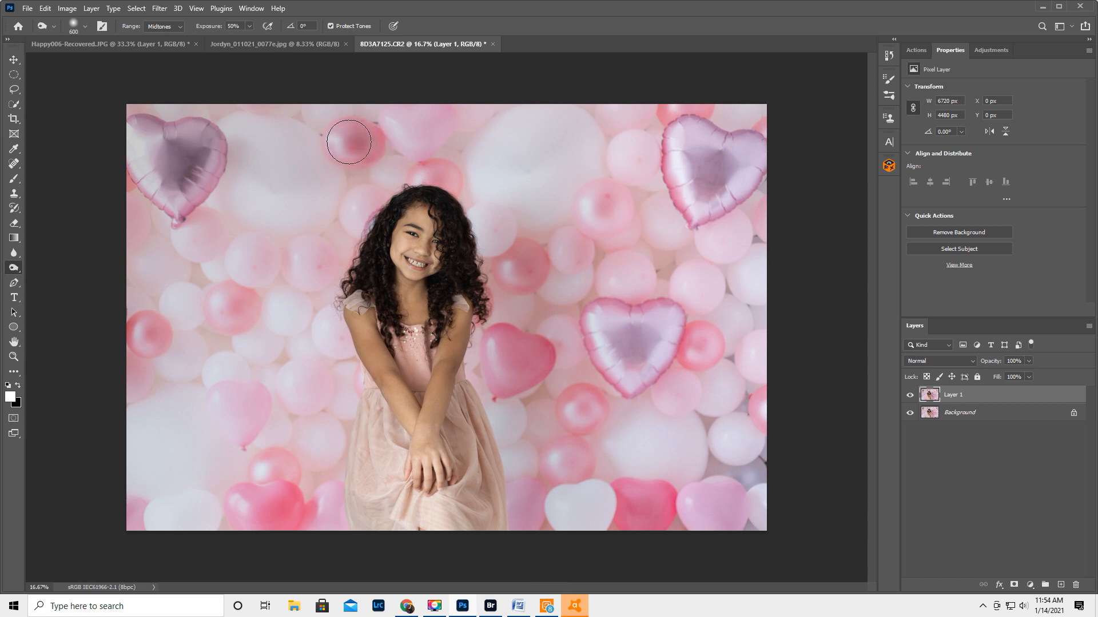
{"action": "key", "text": "ctrl+z"}
{"action": "key", "text": "ctrl+z"}
{"action": "key", "text": "ctrl+z"}
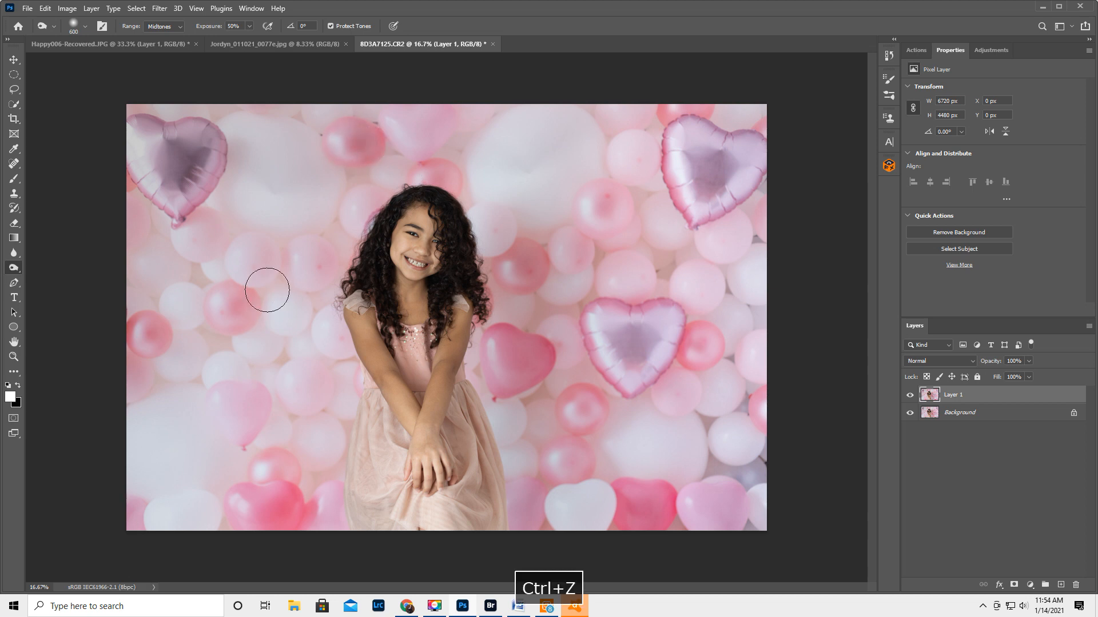
Try burning the round pink balloon above the girl with the Highlights range, and undo it.
{"action": "left_click", "coordinate": [153, 27]}
{"action": "left_click", "coordinate": [159, 53]}
{"action": "mouse_move", "coordinate": [349, 142]}
{"action": "left_mouse_down"}
{"action": "mouse_move", "coordinate": [366, 146]}
{"action": "mouse_move", "coordinate": [355, 147]}
{"action": "left_mouse_up"}
{"action": "key", "text": "ctrl+z"}
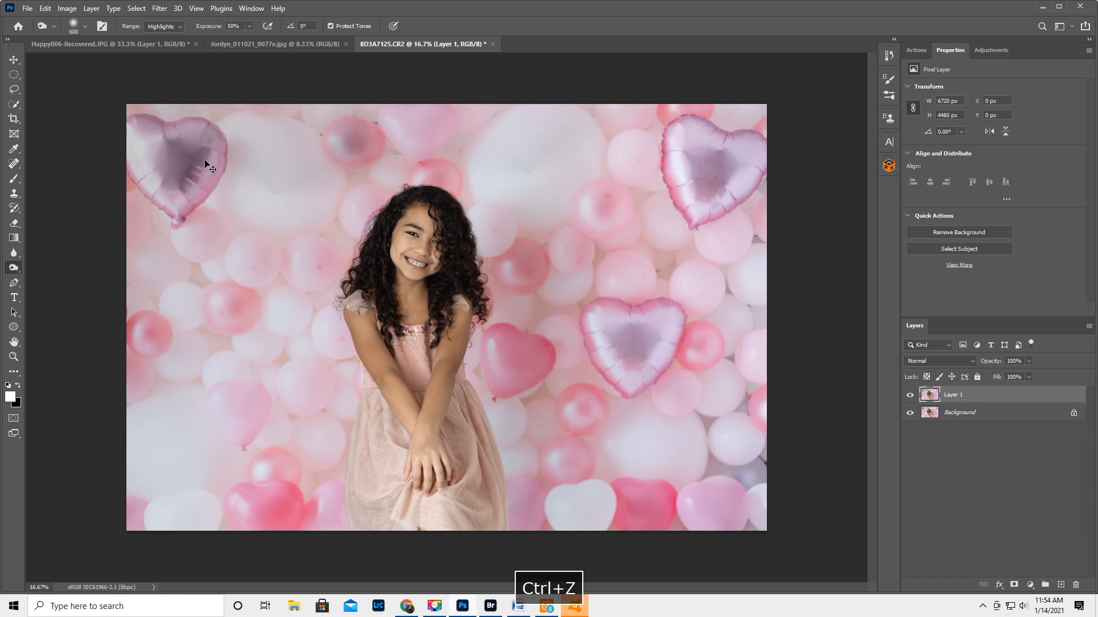
Burn the pink balloons above the girl and beside her hair and arm using the Shadows range.
{"action": "left_click", "coordinate": [163, 27]}
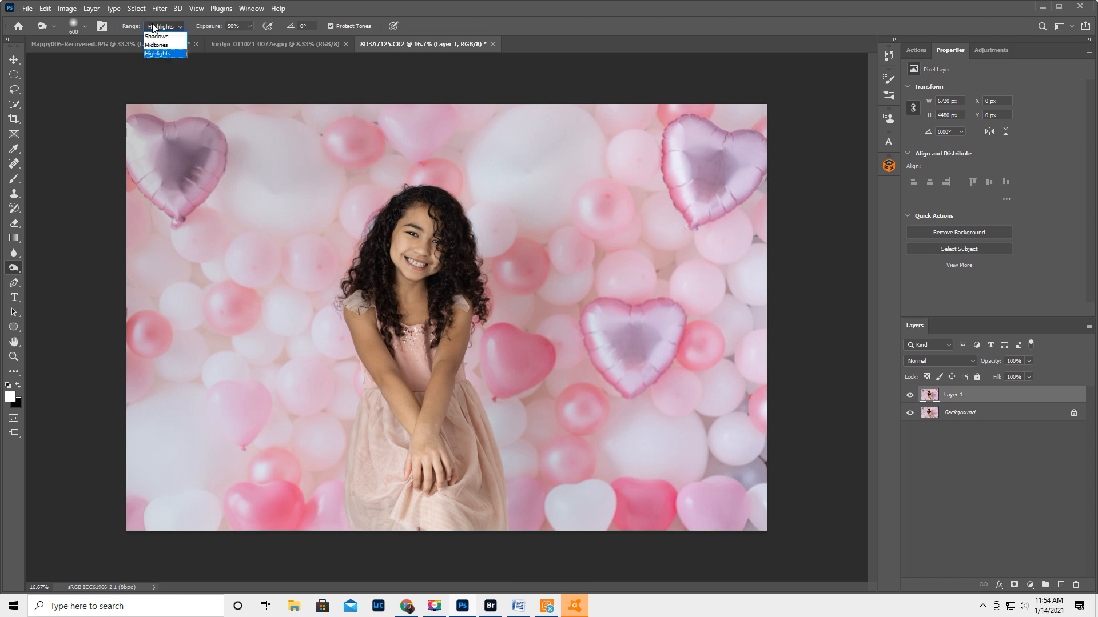
{"action": "left_click", "coordinate": [160, 36]}
{"action": "left_click_drag", "start_coordinate": [337, 139], "coordinate": [354, 144]}
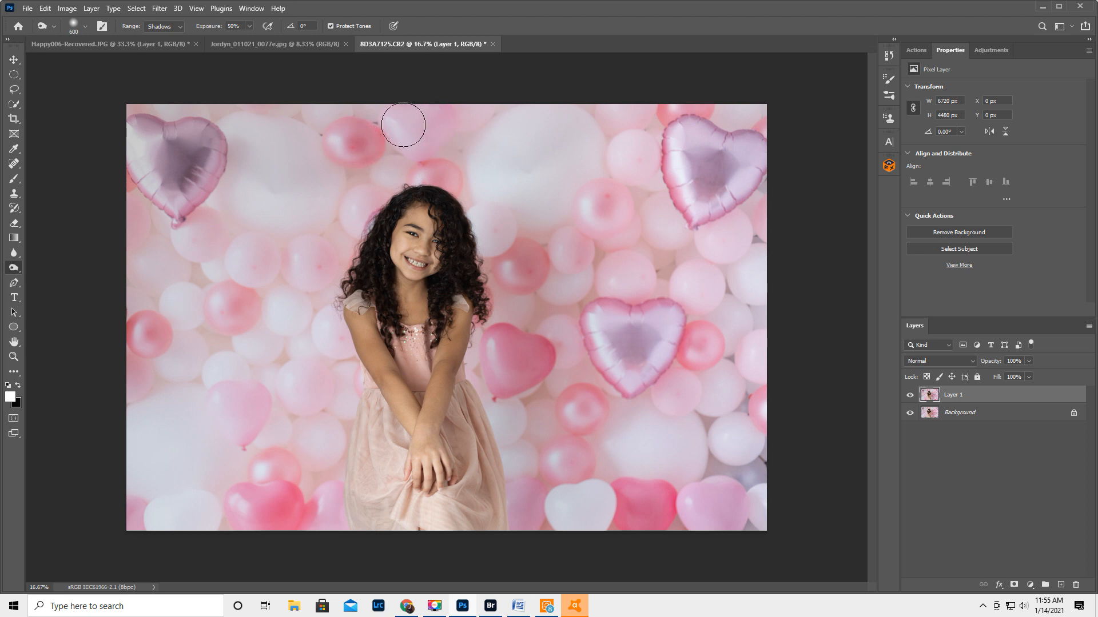
{"action": "mouse_move", "coordinate": [403, 121]}
{"action": "left_mouse_down"}
{"action": "mouse_move", "coordinate": [416, 138]}
{"action": "mouse_move", "coordinate": [433, 127]}
{"action": "mouse_move", "coordinate": [429, 114]}
{"action": "left_mouse_up"}
{"action": "left_click_drag", "start_coordinate": [446, 186], "coordinate": [430, 179]}
{"action": "mouse_move", "coordinate": [523, 265]}
{"action": "left_mouse_down"}
{"action": "mouse_move", "coordinate": [526, 255]}
{"action": "mouse_move", "coordinate": [517, 363]}
{"action": "mouse_move", "coordinate": [505, 344]}
{"action": "mouse_move", "coordinate": [507, 365]}
{"action": "mouse_move", "coordinate": [532, 358]}
{"action": "left_mouse_up"}
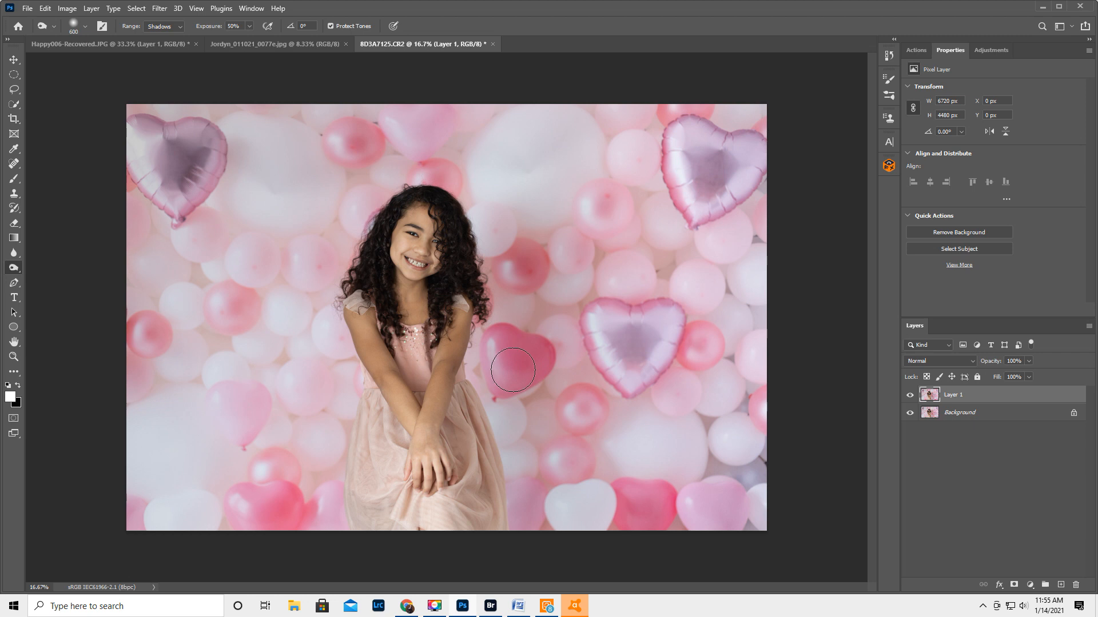
Burn the edges of the pink heart balloon next to the girl's arm with a 200 px brush.
{"action": "key", "text": "bracketleft"}
{"action": "key", "text": "bracketleft"}
{"action": "key", "text": "bracketleft"}
{"action": "key", "text": "bracketleft"}
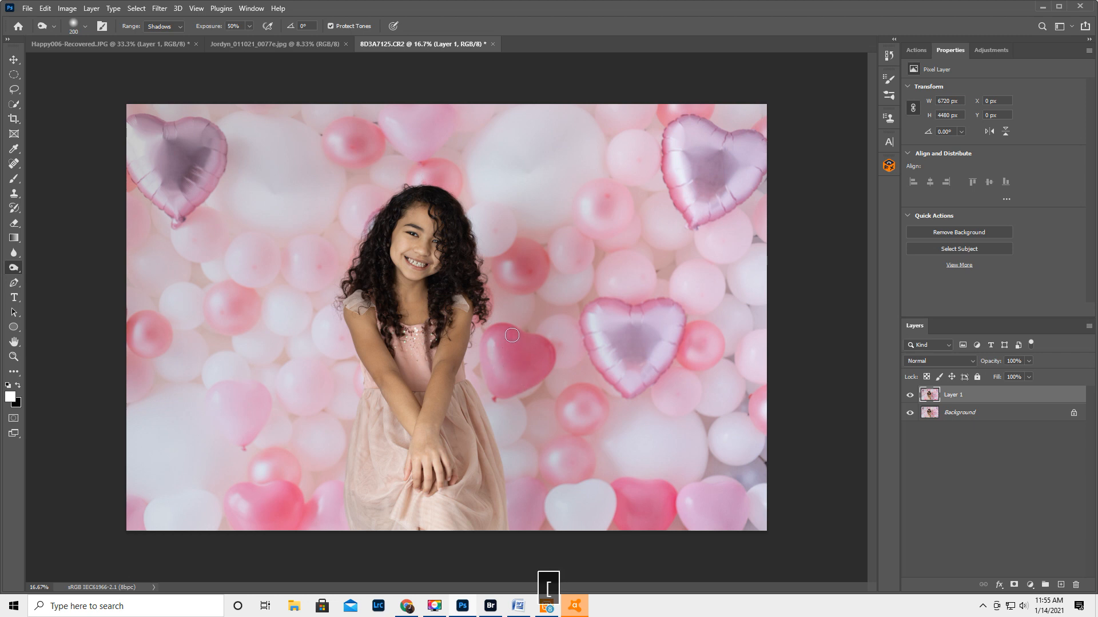
{"action": "left_click_drag", "start_coordinate": [496, 391], "coordinate": [534, 373]}
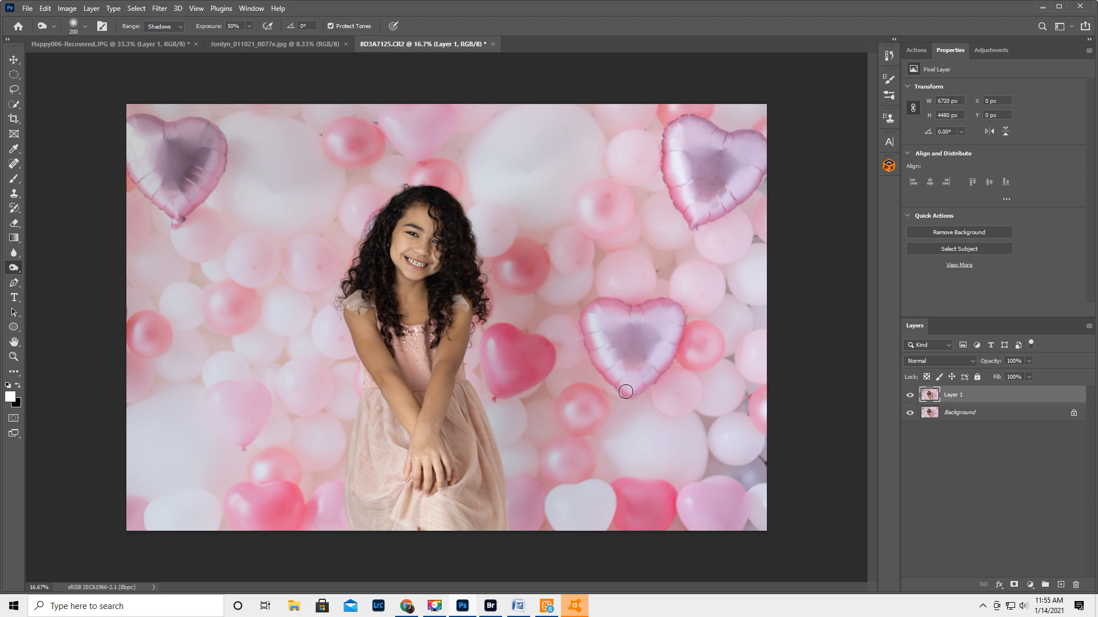
Burn the outline of the middle foil heart balloon, and the round balloon beside it with a 600 px brush.
{"action": "key", "text": "bracketleft"}
{"action": "key", "text": "bracketright"}
{"action": "key", "text": "bracketright"}
{"action": "key", "text": "bracketright"}
{"action": "key", "text": "bracketright"}
{"action": "key", "text": "bracketright"}
{"action": "key", "text": "bracketright"}
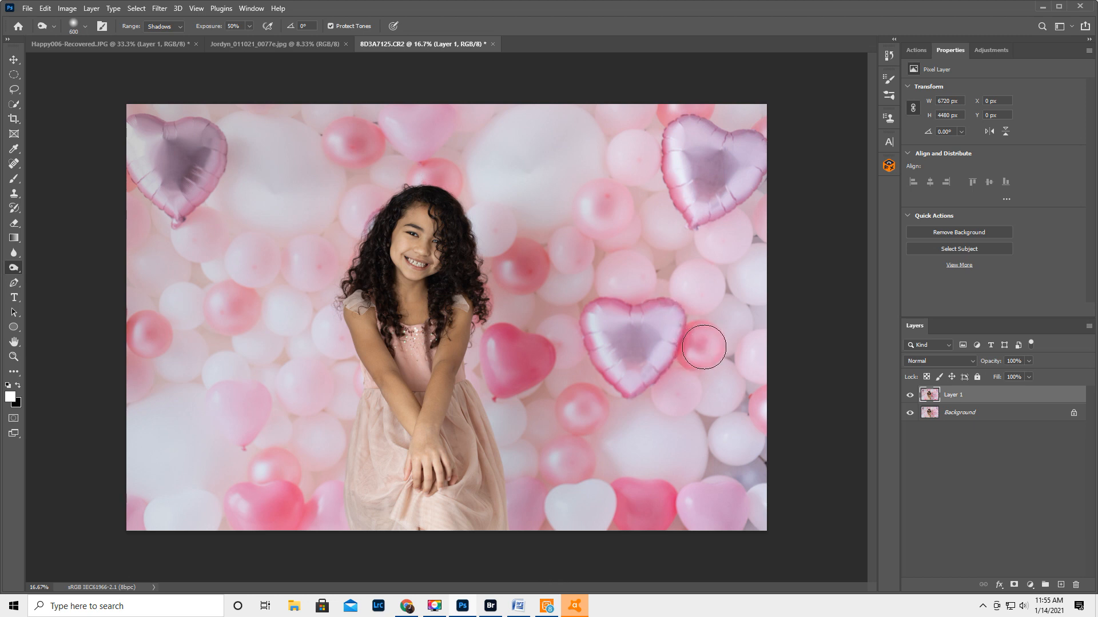
Burn the edges of the foil heart balloon in the photo's upper right corner with a smaller brush of about 200 px.
{"action": "key", "text": "bracketleft"}
{"action": "key", "text": "bracketleft"}
{"action": "key", "text": "bracketleft"}
{"action": "key", "text": "bracketleft"}
{"action": "key", "text": "bracketleft"}
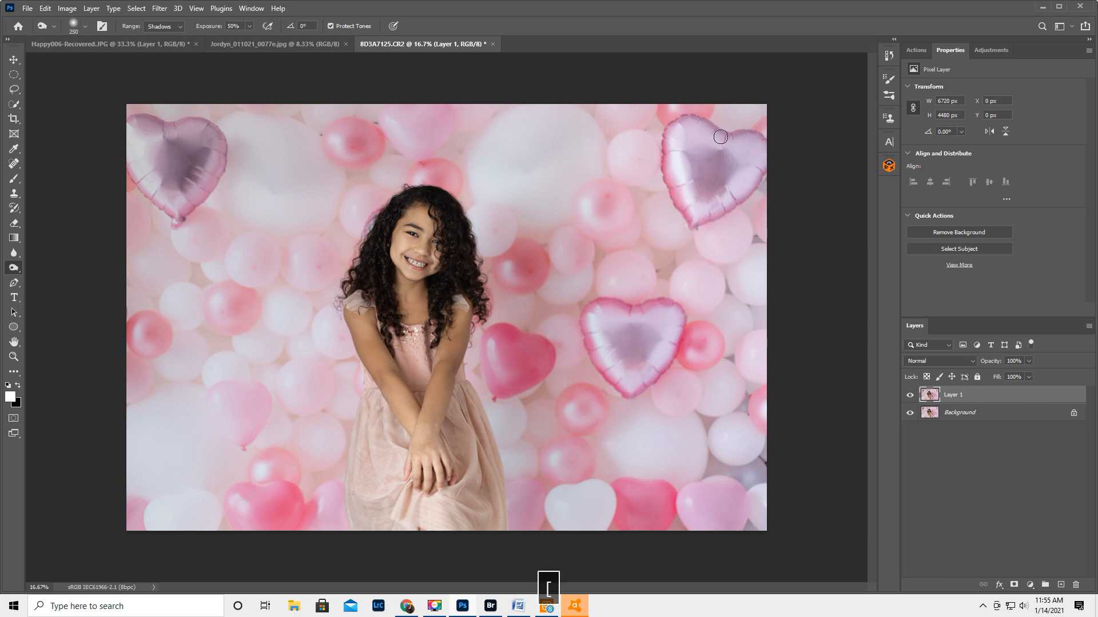
{"action": "mouse_move", "coordinate": [670, 155]}
{"action": "left_mouse_down"}
{"action": "mouse_move", "coordinate": [683, 213]}
{"action": "mouse_move", "coordinate": [712, 221]}
{"action": "mouse_move", "coordinate": [755, 182]}
{"action": "mouse_move", "coordinate": [760, 137]}
{"action": "left_mouse_up"}
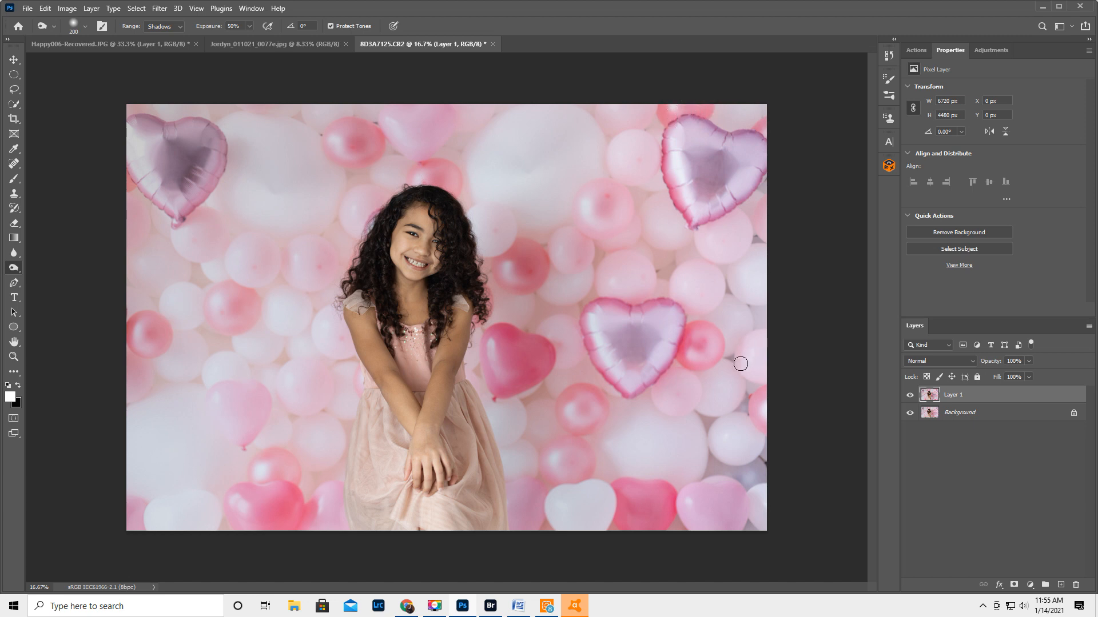
Burn the heart balloons along the photo's bottom edge and the pink balloons on the girl's other side with a 400 px brush.
{"action": "key", "text": "bracketright"}
{"action": "key", "text": "bracketright"}
{"action": "key", "text": "bracketright"}
{"action": "mouse_move", "coordinate": [644, 500]}
{"action": "left_mouse_down"}
{"action": "mouse_move", "coordinate": [629, 506]}
{"action": "mouse_move", "coordinate": [669, 519]}
{"action": "left_mouse_up"}
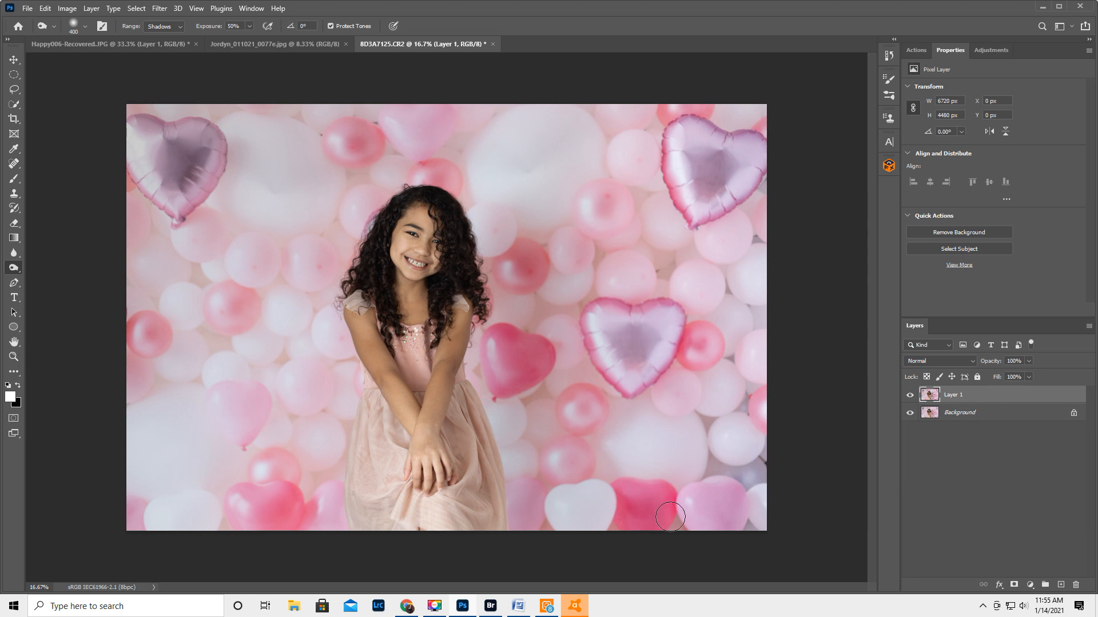
{"action": "mouse_move", "coordinate": [291, 504]}
{"action": "left_mouse_down"}
{"action": "mouse_move", "coordinate": [238, 500]}
{"action": "mouse_move", "coordinate": [237, 516]}
{"action": "mouse_move", "coordinate": [257, 531]}
{"action": "mouse_move", "coordinate": [328, 524]}
{"action": "left_mouse_up"}
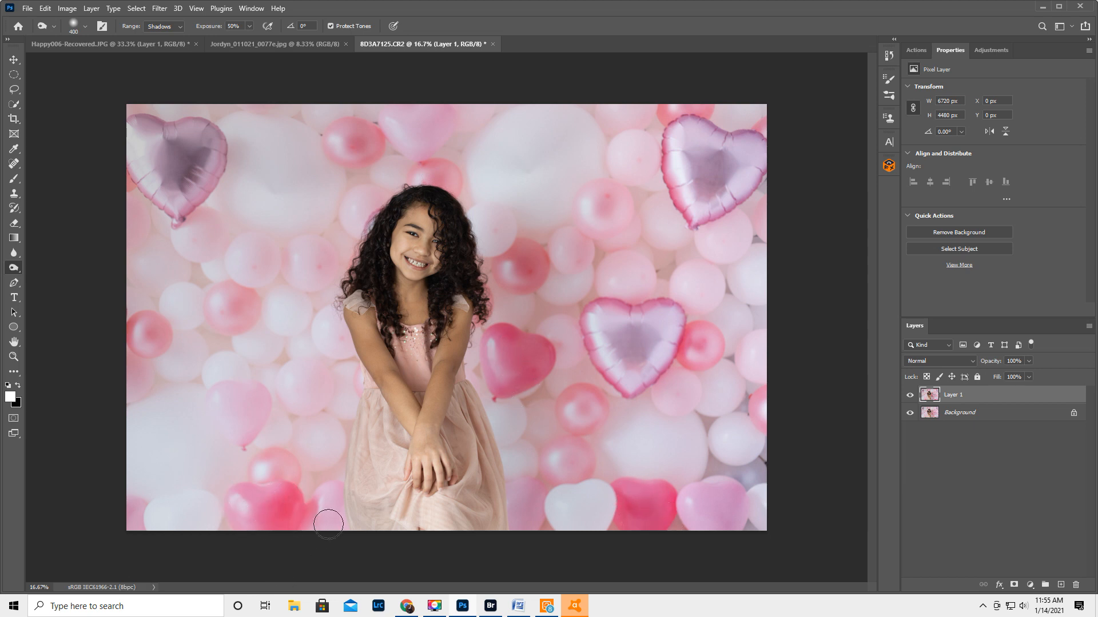
{"action": "mouse_move", "coordinate": [256, 405]}
{"action": "left_mouse_down"}
{"action": "mouse_move", "coordinate": [207, 398]}
{"action": "mouse_move", "coordinate": [221, 429]}
{"action": "mouse_move", "coordinate": [254, 445]}
{"action": "left_mouse_up"}
{"action": "mouse_move", "coordinate": [250, 309]}
{"action": "left_mouse_down"}
{"action": "mouse_move", "coordinate": [223, 298]}
{"action": "mouse_move", "coordinate": [222, 325]}
{"action": "mouse_move", "coordinate": [245, 308]}
{"action": "mouse_move", "coordinate": [231, 289]}
{"action": "mouse_move", "coordinate": [212, 338]}
{"action": "mouse_move", "coordinate": [144, 330]}
{"action": "mouse_move", "coordinate": [153, 343]}
{"action": "mouse_move", "coordinate": [152, 326]}
{"action": "mouse_move", "coordinate": [144, 347]}
{"action": "mouse_move", "coordinate": [139, 331]}
{"action": "mouse_move", "coordinate": [137, 389]}
{"action": "mouse_move", "coordinate": [111, 388]}
{"action": "mouse_move", "coordinate": [143, 321]}
{"action": "mouse_move", "coordinate": [134, 302]}
{"action": "mouse_move", "coordinate": [110, 327]}
{"action": "mouse_move", "coordinate": [135, 308]}
{"action": "mouse_move", "coordinate": [141, 247]}
{"action": "mouse_move", "coordinate": [127, 180]}
{"action": "left_mouse_up"}
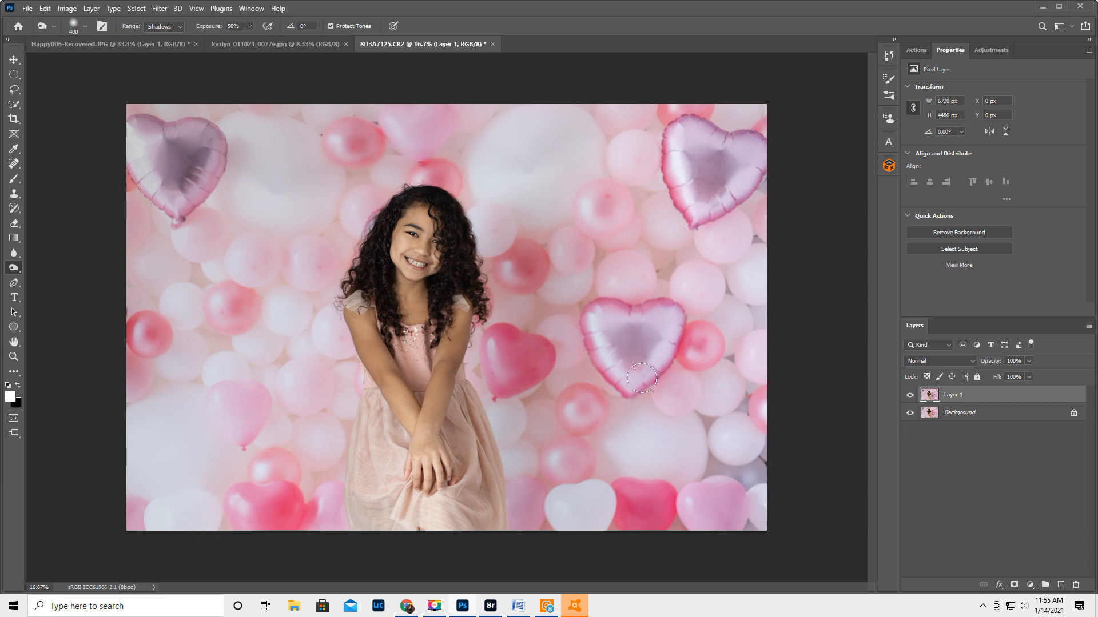
Lower the burned layer's opacity to 79%, and flatten the image.
{"action": "left_click", "coordinate": [909, 395]}
{"action": "left_click", "coordinate": [909, 395]}
{"action": "left_click_drag", "start_coordinate": [995, 363], "coordinate": [980, 366]}
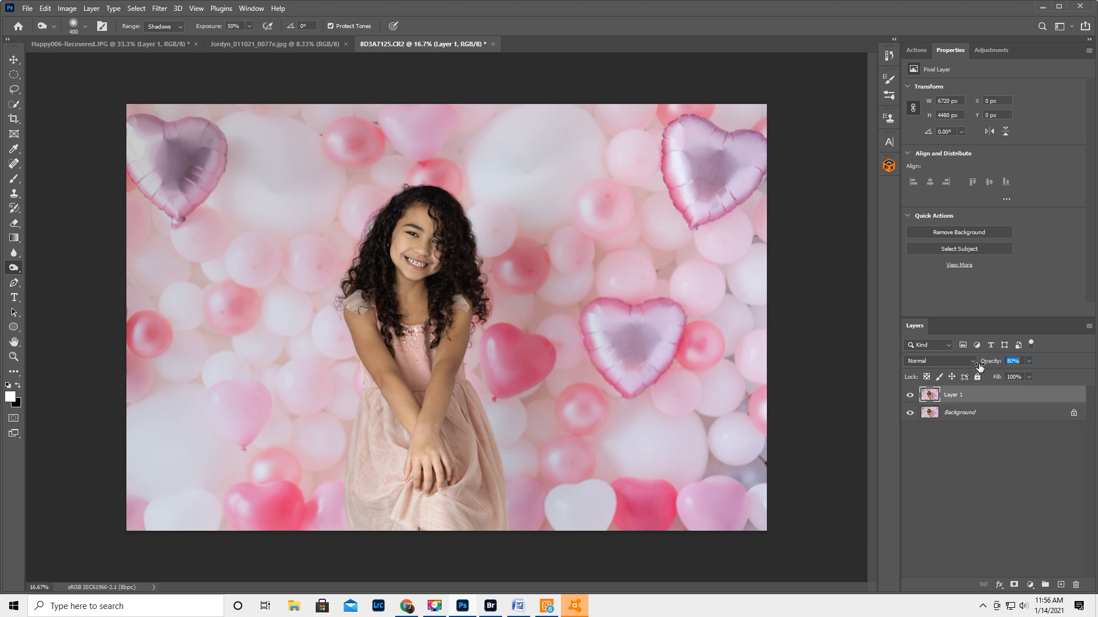
{"action": "left_click", "coordinate": [910, 395]}
{"action": "left_click", "coordinate": [910, 395]}
{"action": "left_click", "coordinate": [910, 396]}
{"action": "left_click", "coordinate": [910, 395]}
{"action": "left_click", "coordinate": [1089, 326]}
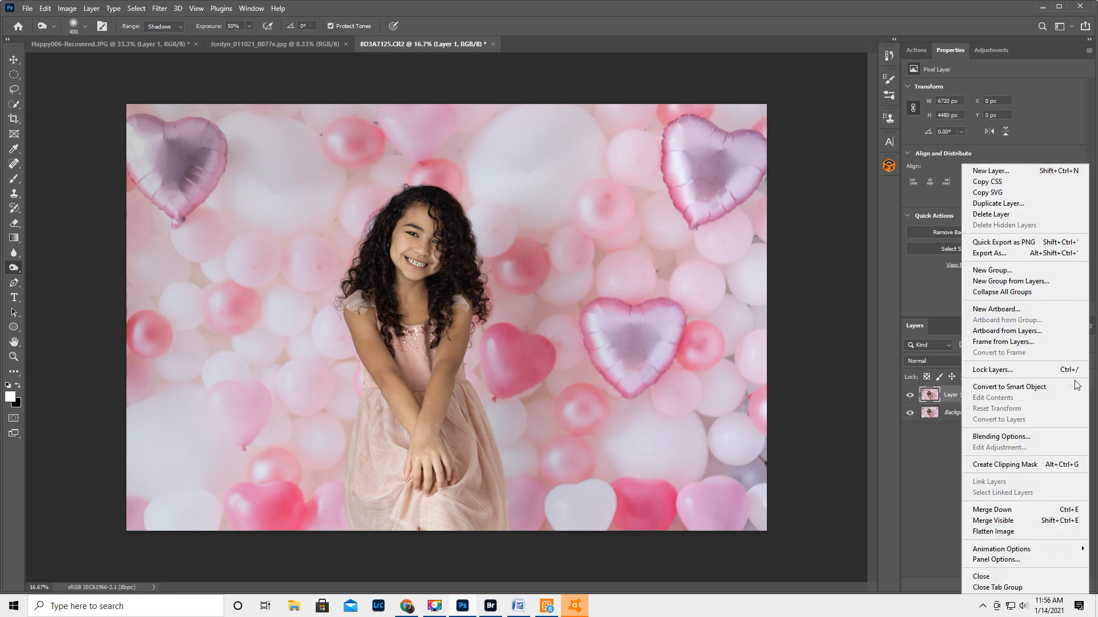
{"action": "left_click", "coordinate": [1003, 532]}
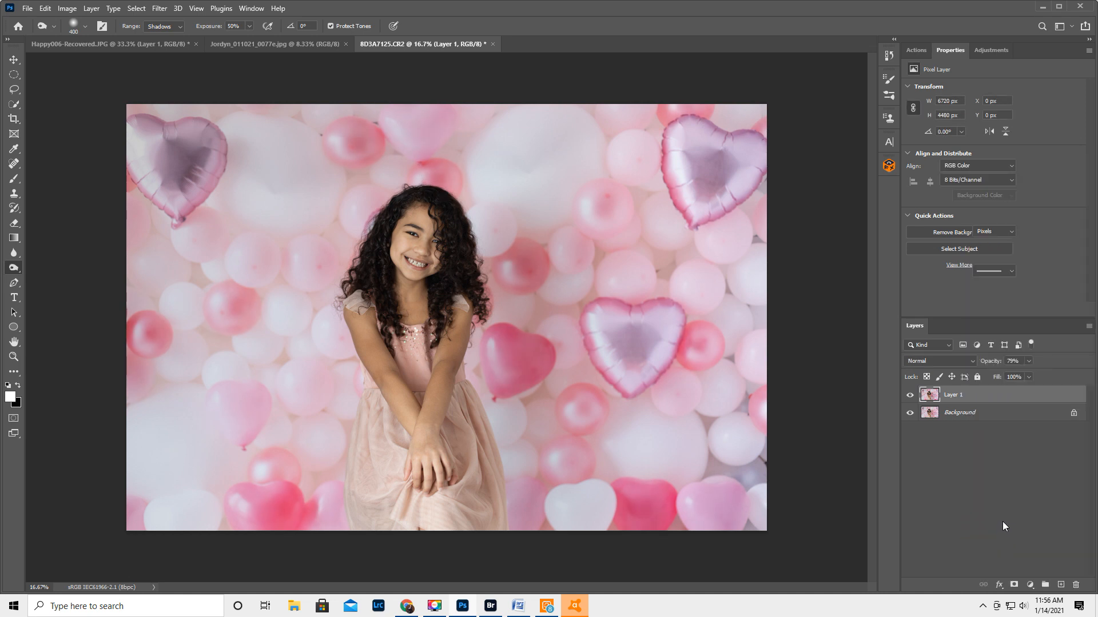
{"action": "left_click", "coordinate": [918, 49]}
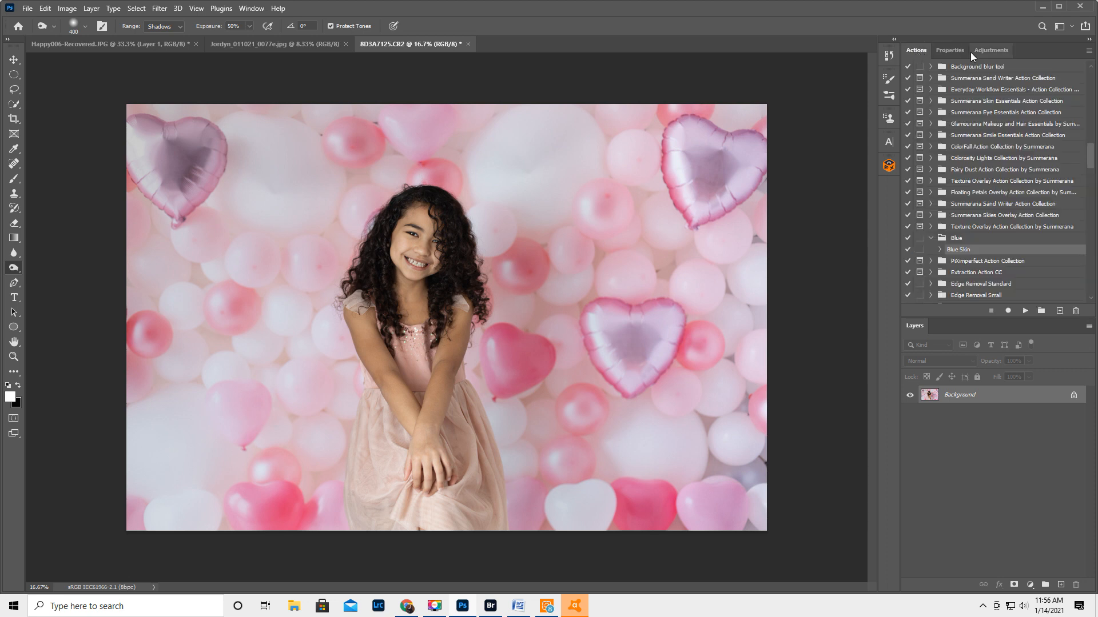
{"action": "left_click", "coordinate": [988, 50]}
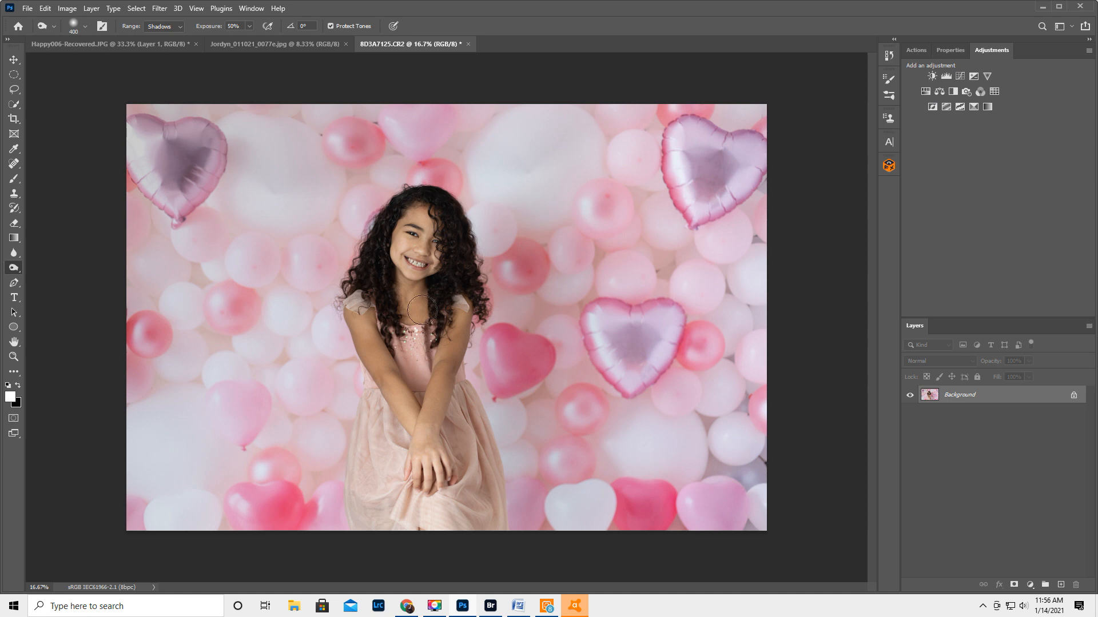
{"action": "left_click", "coordinate": [947, 49]}
{"action": "left_click", "coordinate": [988, 48]}
{"action": "left_click", "coordinate": [255, 11]}
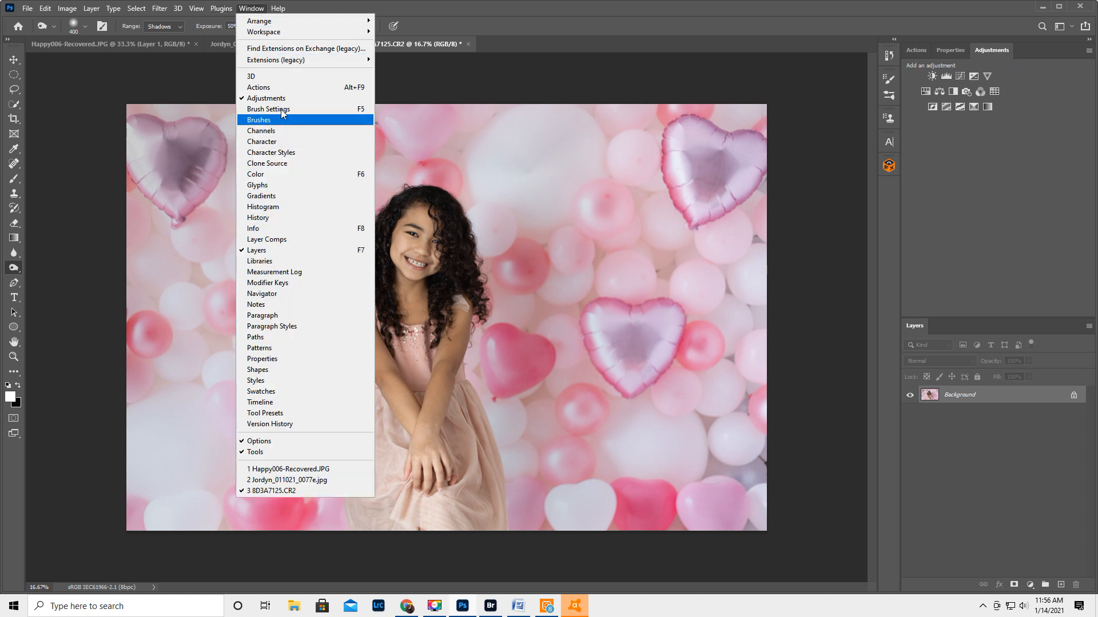
{"action": "left_click", "coordinate": [997, 50]}
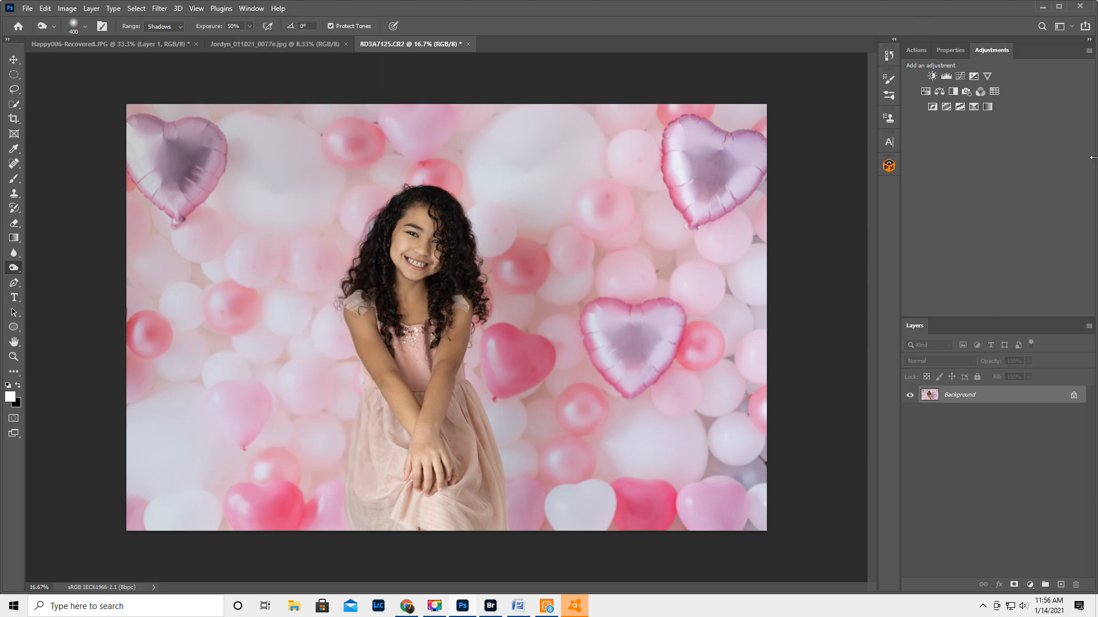
{"action": "left_click", "coordinate": [252, 10]}
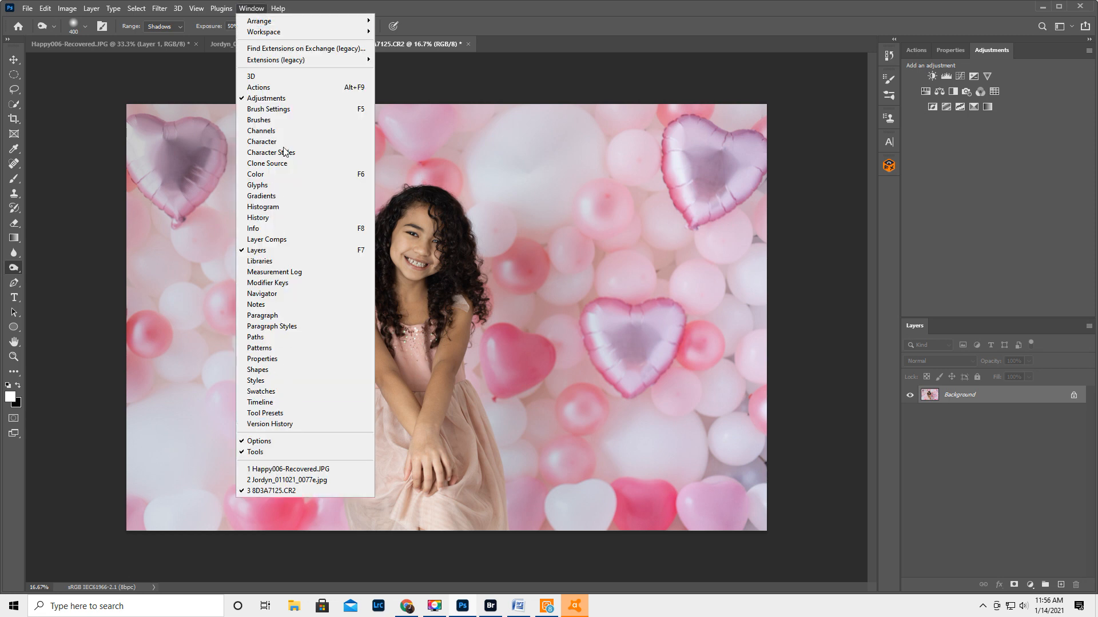
{"action": "left_click", "coordinate": [483, 6]}
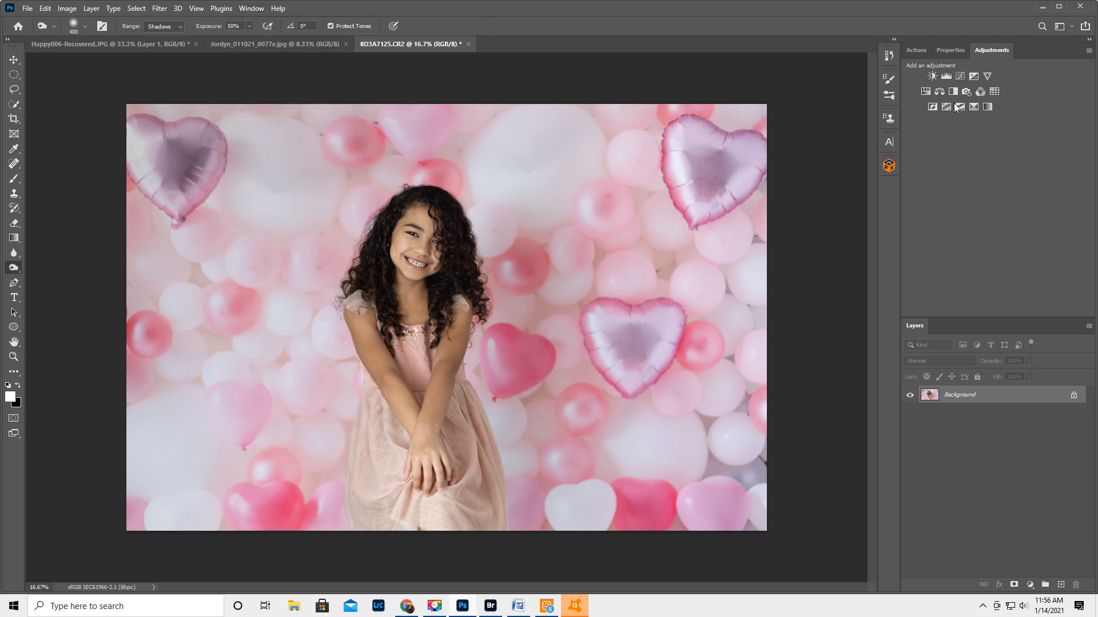
{"action": "right_click", "coordinate": [993, 50]}
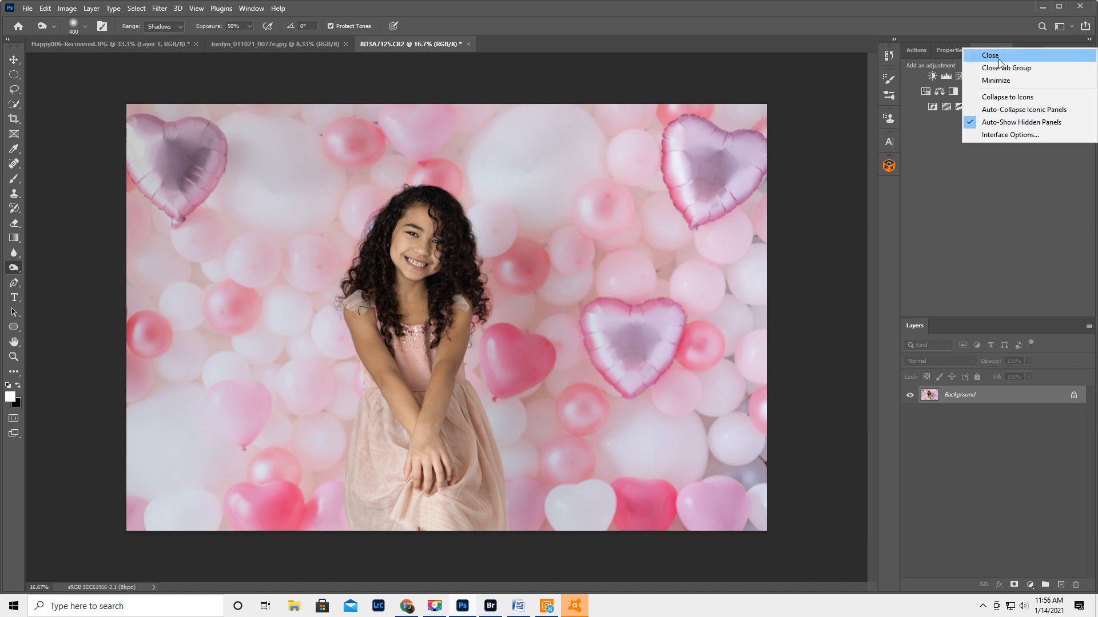
{"action": "left_click", "coordinate": [989, 24]}
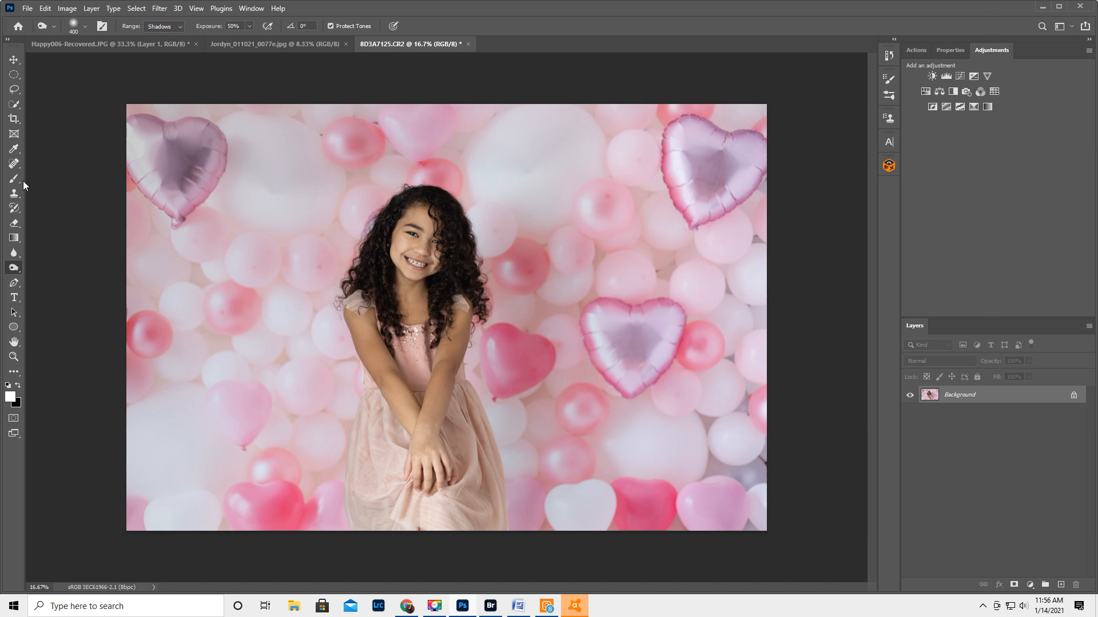
{"action": "left_click", "coordinate": [917, 51]}
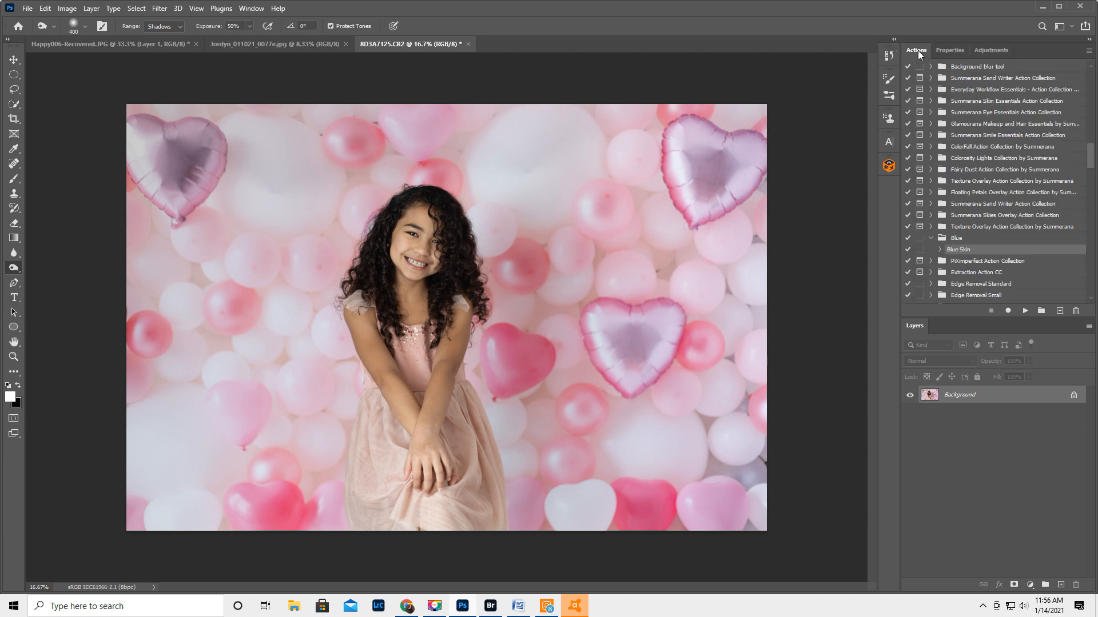
{"action": "left_click", "coordinate": [952, 51]}
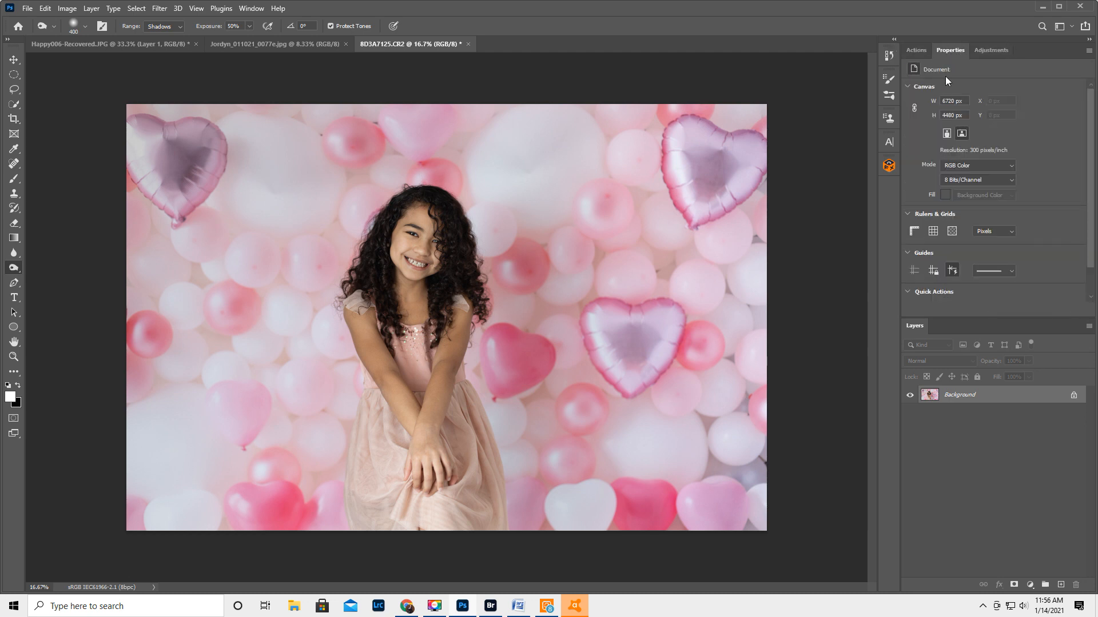
Add a Levels adjustment layer with black input 14, midtones 1.19 and white input 251.
{"action": "left_click", "coordinate": [992, 50]}
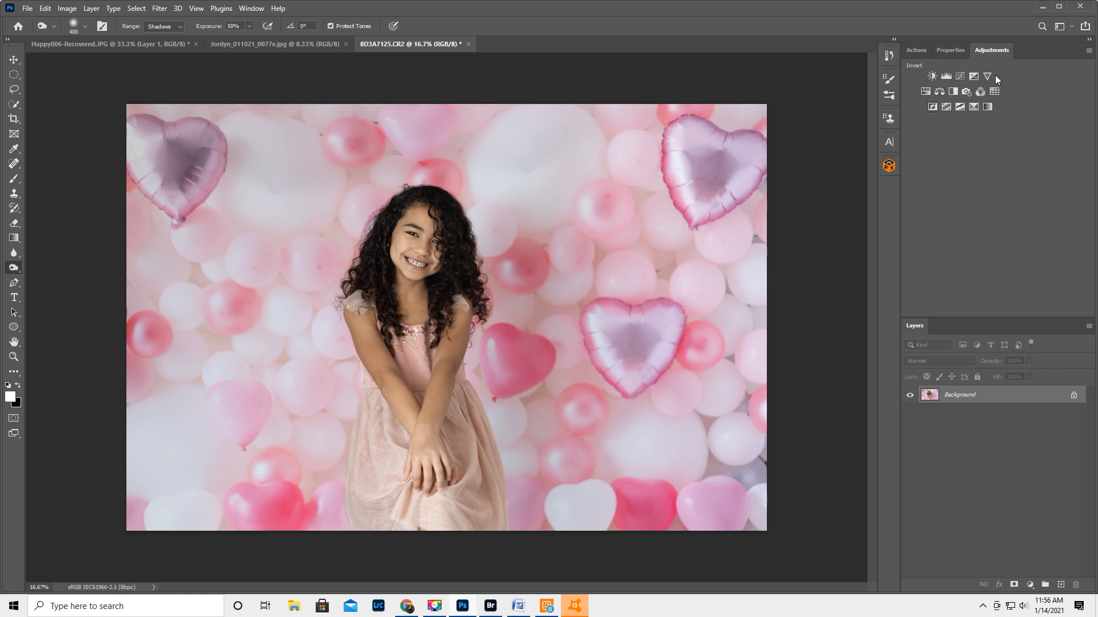
{"action": "left_click", "coordinate": [1030, 586]}
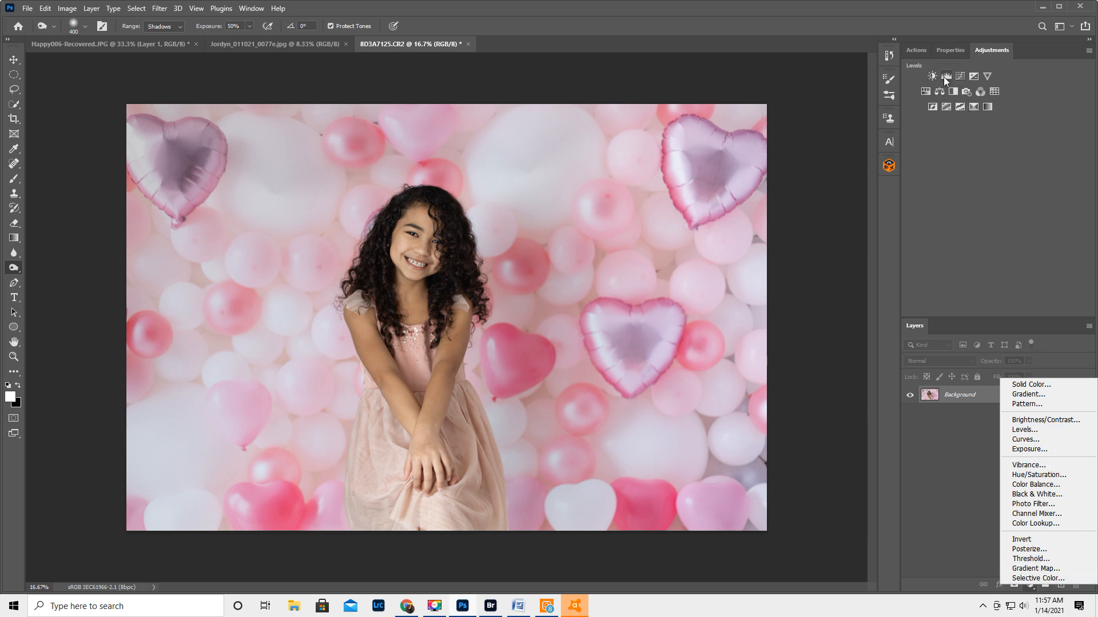
{"action": "left_click", "coordinate": [944, 75]}
{"action": "left_click", "coordinate": [947, 76]}
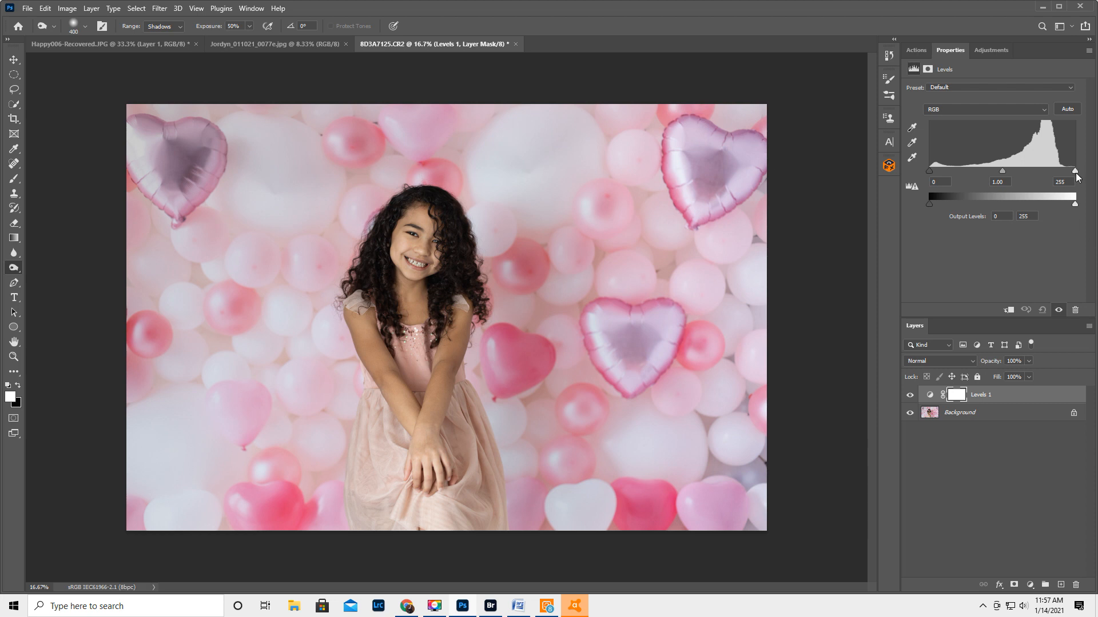
{"action": "mouse_move", "coordinate": [1075, 171]}
{"action": "left_mouse_down"}
{"action": "mouse_move", "coordinate": [1054, 173]}
{"action": "mouse_move", "coordinate": [1073, 173]}
{"action": "left_mouse_up"}
{"action": "left_click_drag", "start_coordinate": [929, 173], "coordinate": [944, 178]}
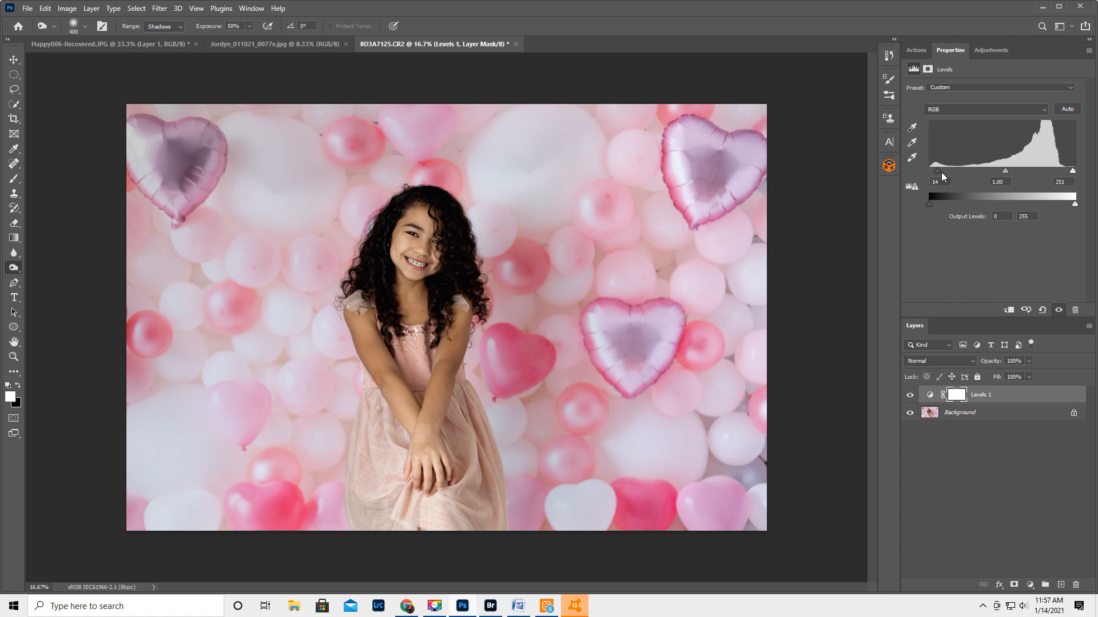
{"action": "mouse_move", "coordinate": [1005, 170]}
{"action": "left_mouse_down"}
{"action": "mouse_move", "coordinate": [987, 169]}
{"action": "mouse_move", "coordinate": [997, 170]}
{"action": "left_mouse_up"}
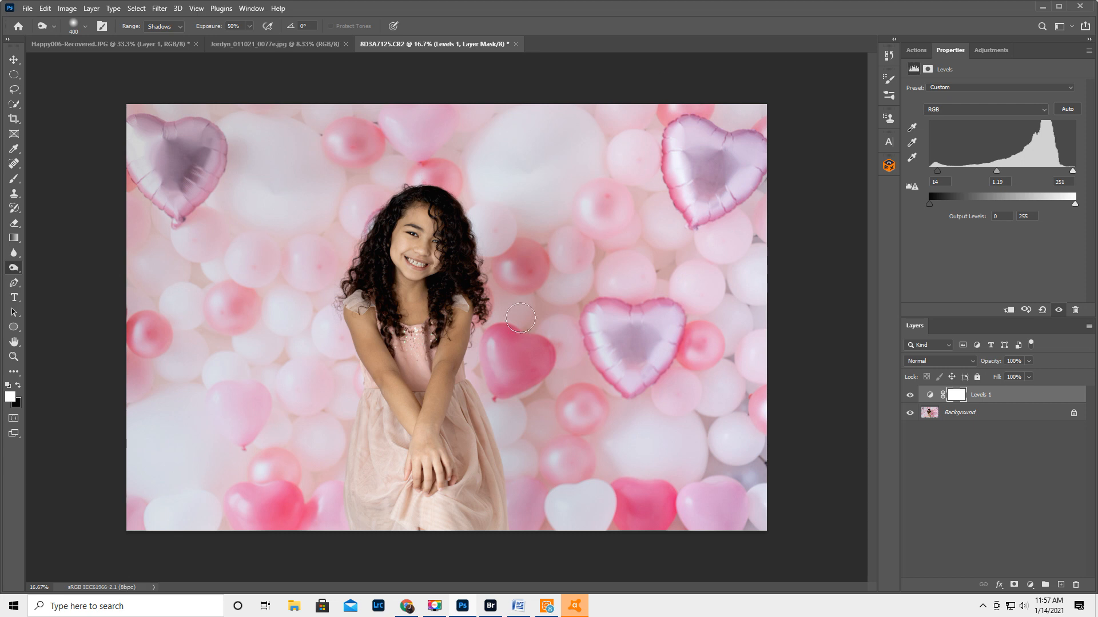
Invert the Levels mask to black and paint the effect back over the balloon backdrop with a large white brush.
{"action": "left_click", "coordinate": [957, 394]}
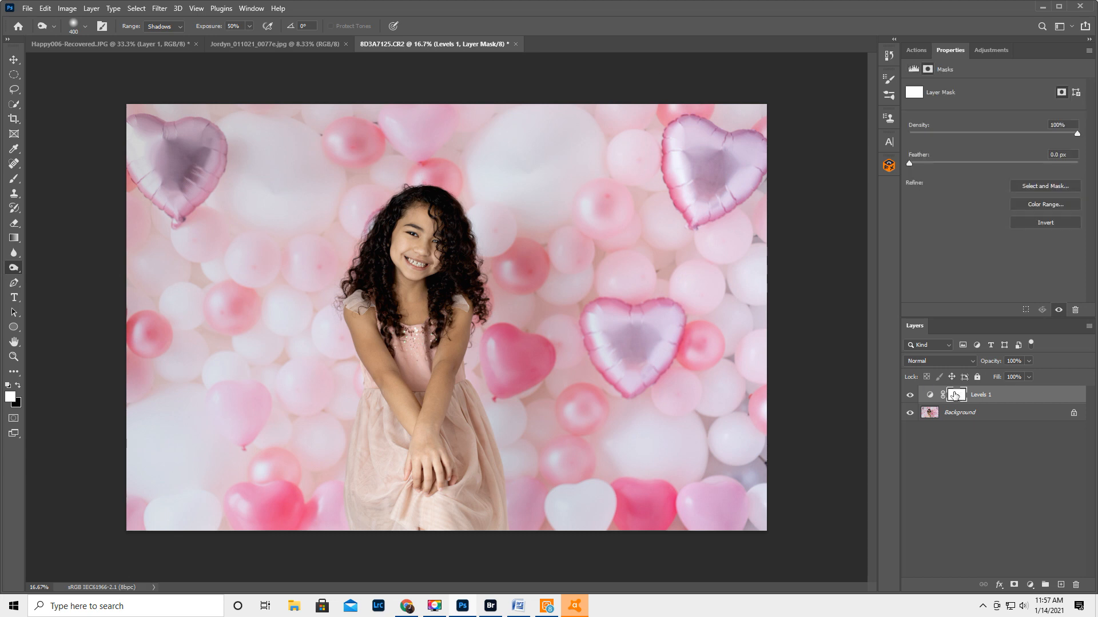
{"action": "key", "text": "ctrl+i"}
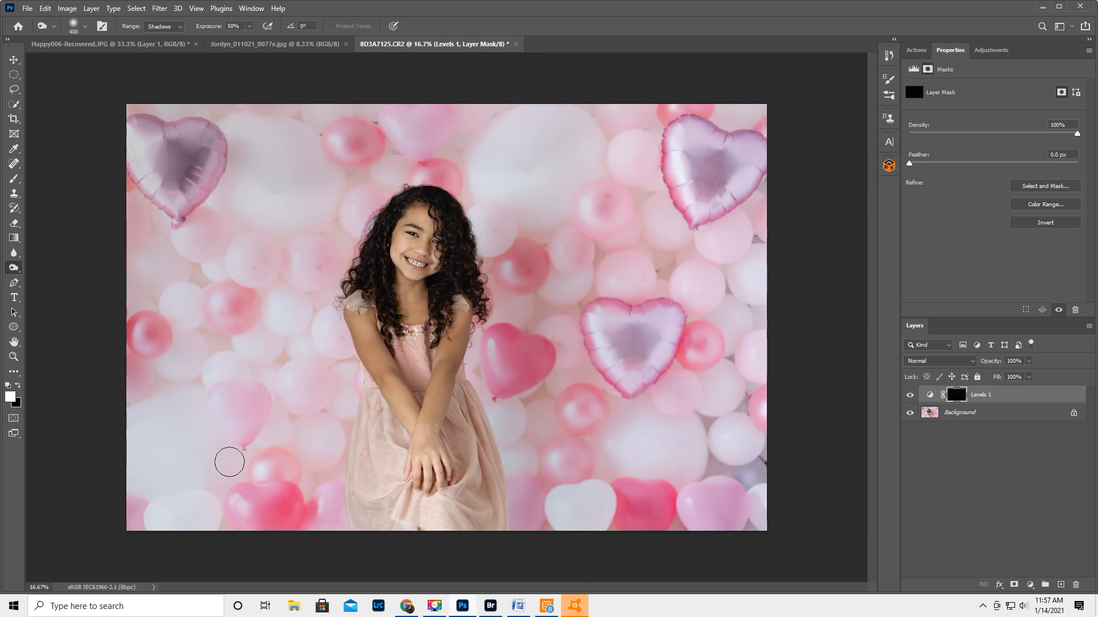
{"action": "left_click", "coordinate": [13, 180]}
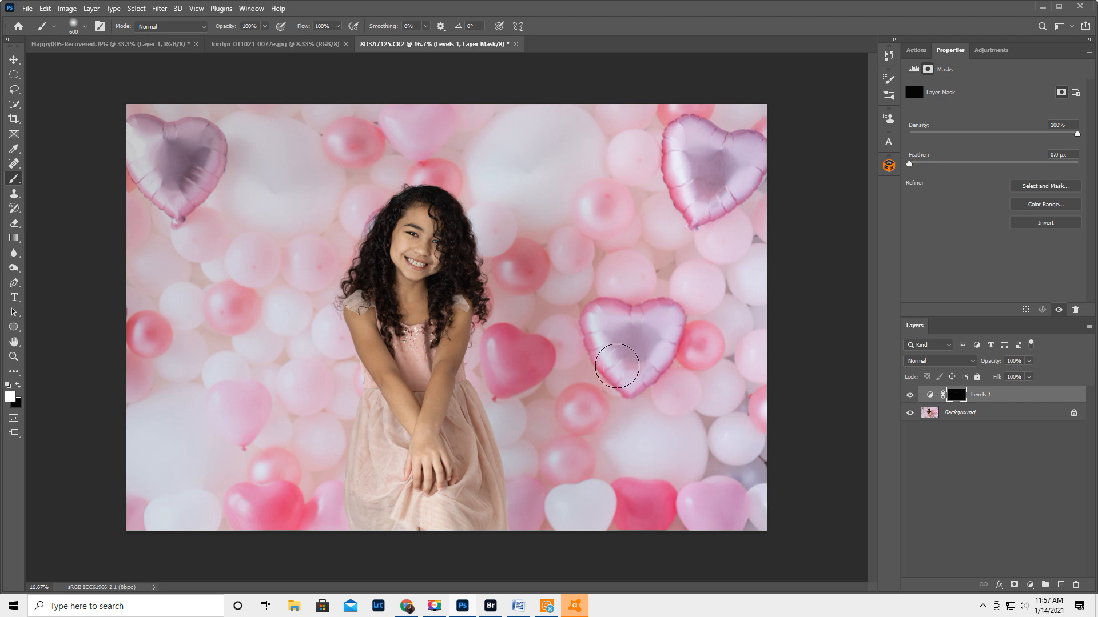
{"action": "key", "text": "bracketright"}
{"action": "key", "text": "bracketright"}
{"action": "key", "text": "bracketright"}
{"action": "key", "text": "bracketright"}
{"action": "key", "text": "bracketright"}
{"action": "key", "text": "bracketright"}
{"action": "key", "text": "bracketright"}
{"action": "key", "text": "bracketright"}
{"action": "key", "text": "bracketright"}
{"action": "key", "text": "bracketright"}
{"action": "key", "text": "bracketright"}
{"action": "key", "text": "bracketright"}
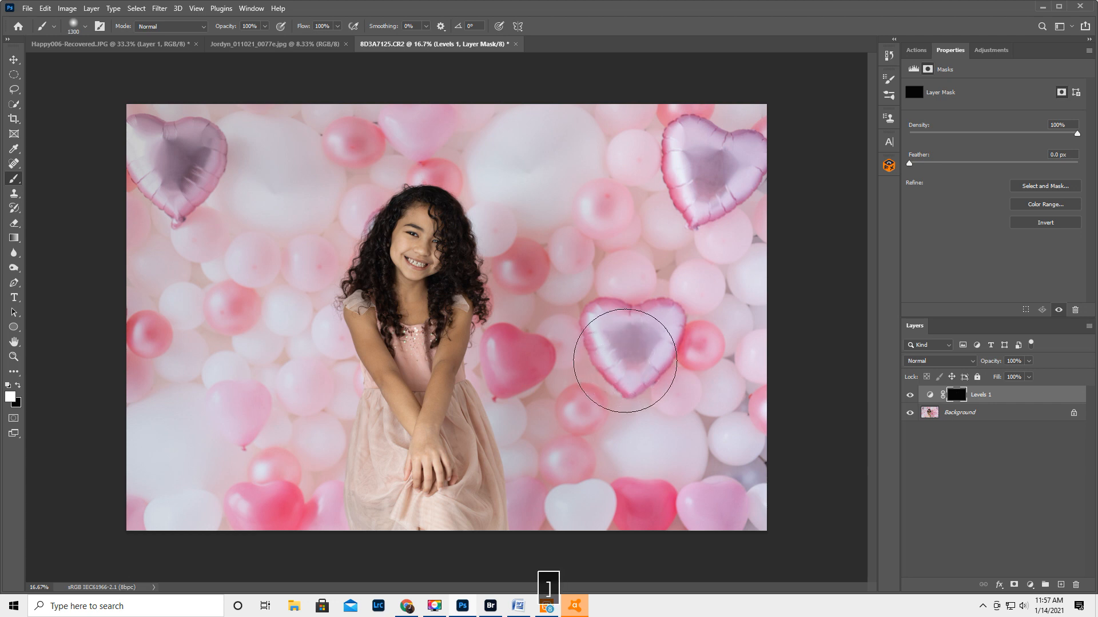
{"action": "left_click", "coordinate": [641, 339]}
{"action": "mouse_move", "coordinate": [626, 258]}
{"action": "left_mouse_down"}
{"action": "mouse_move", "coordinate": [698, 215]}
{"action": "mouse_move", "coordinate": [703, 166]}
{"action": "left_mouse_up"}
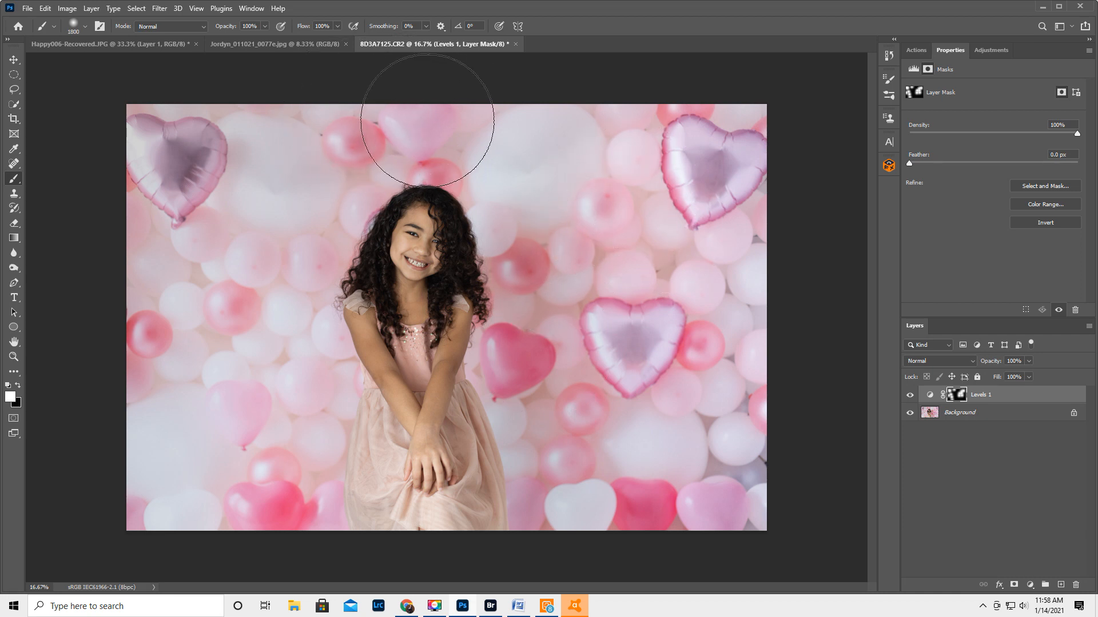
Compare the photo with and without the Levels adjustment, and flatten the image.
{"action": "left_click", "coordinate": [910, 397]}
{"action": "left_click", "coordinate": [910, 396]}
{"action": "left_click", "coordinate": [1089, 325]}
{"action": "left_click", "coordinate": [1013, 532]}
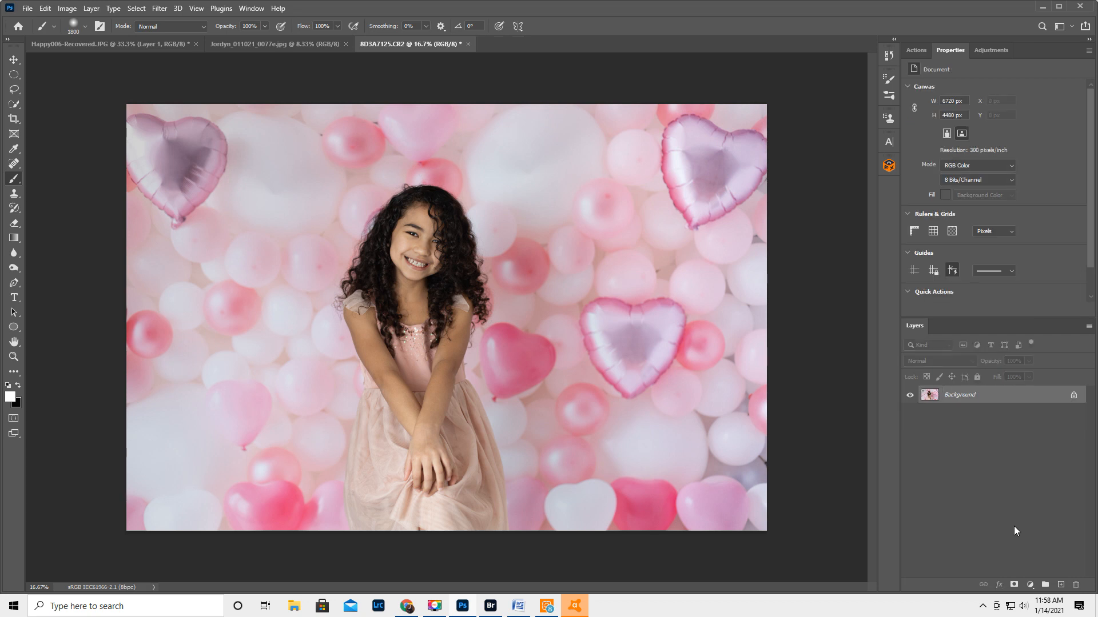
Add a Selective Color adjustment layer with the Reds set to Cyan -8% and Black +38%, and compare before and after.
{"action": "left_click", "coordinate": [992, 49]}
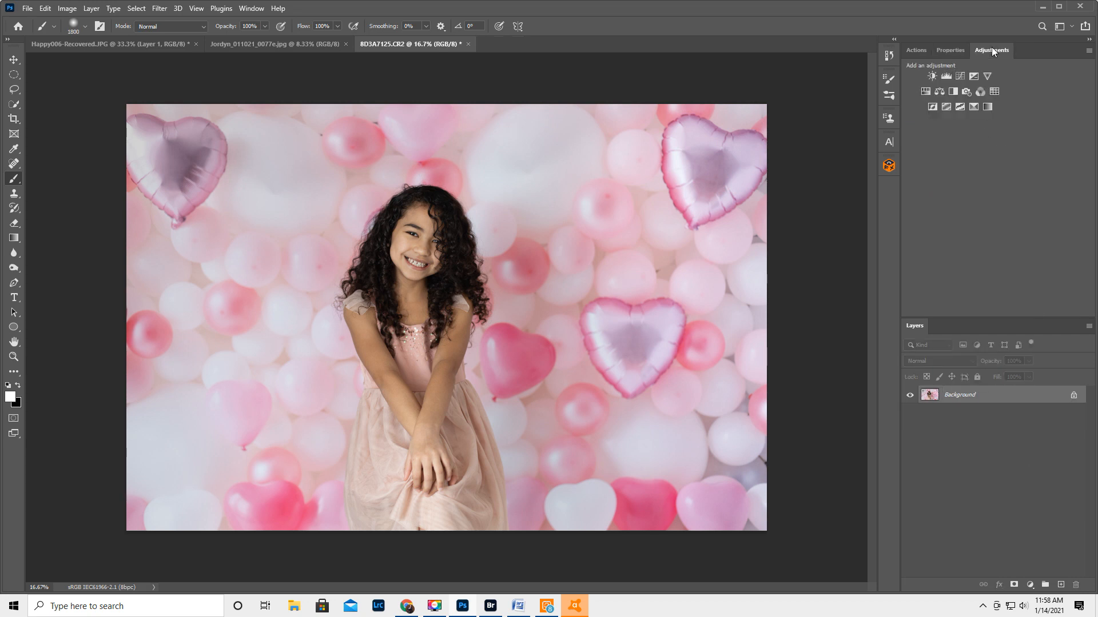
{"action": "left_click", "coordinate": [973, 107]}
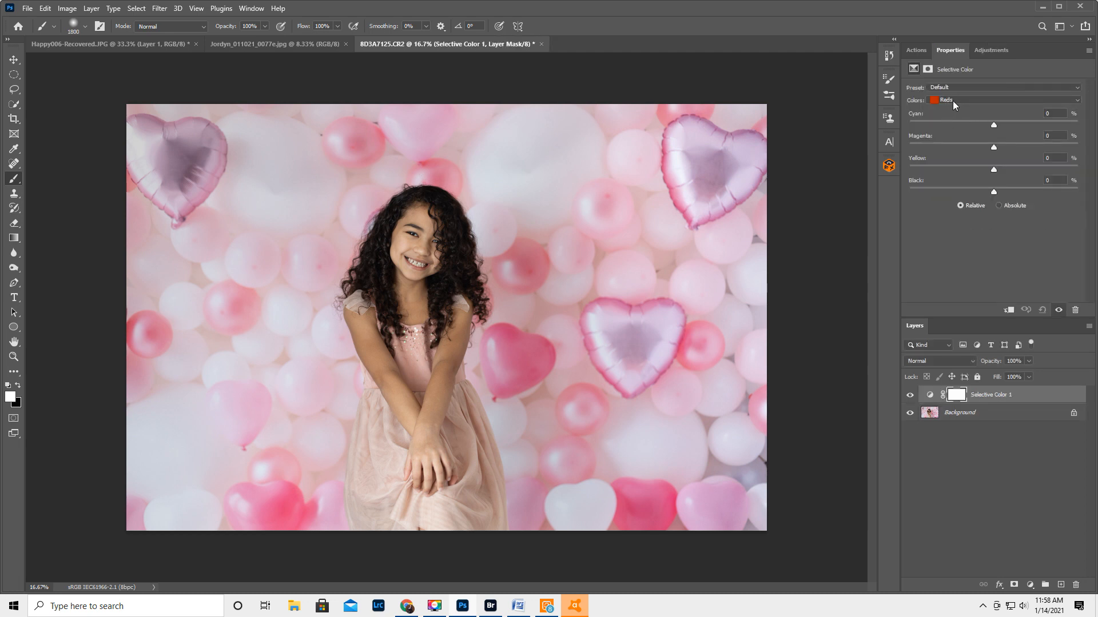
{"action": "left_click_drag", "start_coordinate": [994, 125], "coordinate": [916, 138]}
{"action": "left_click_drag", "start_coordinate": [994, 193], "coordinate": [1052, 197]}
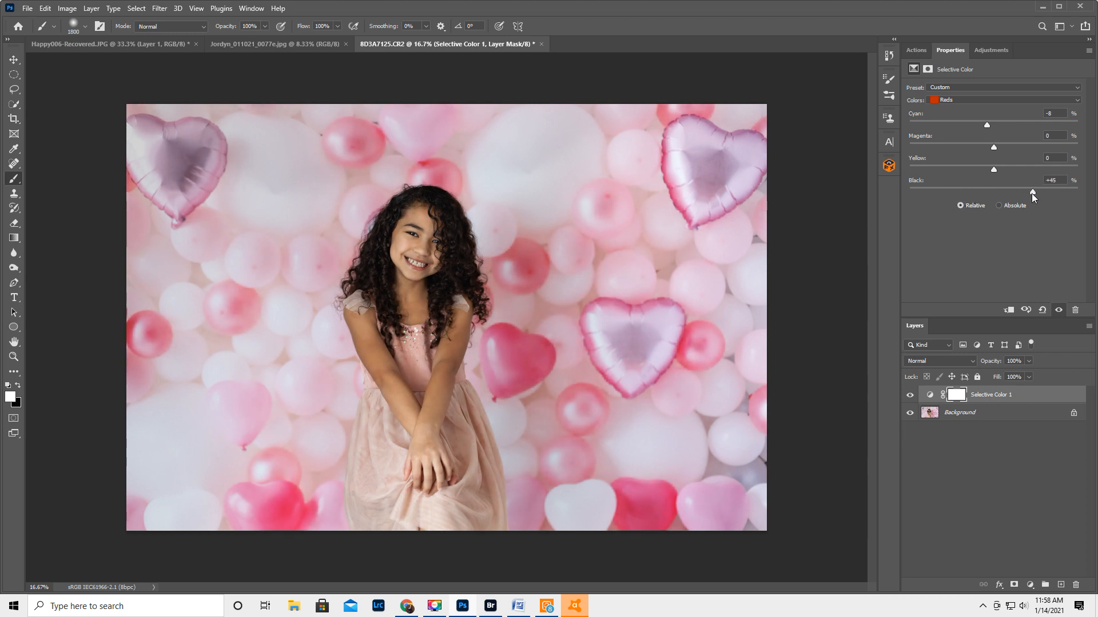
{"action": "left_click_drag", "start_coordinate": [1030, 193], "coordinate": [1025, 193]}
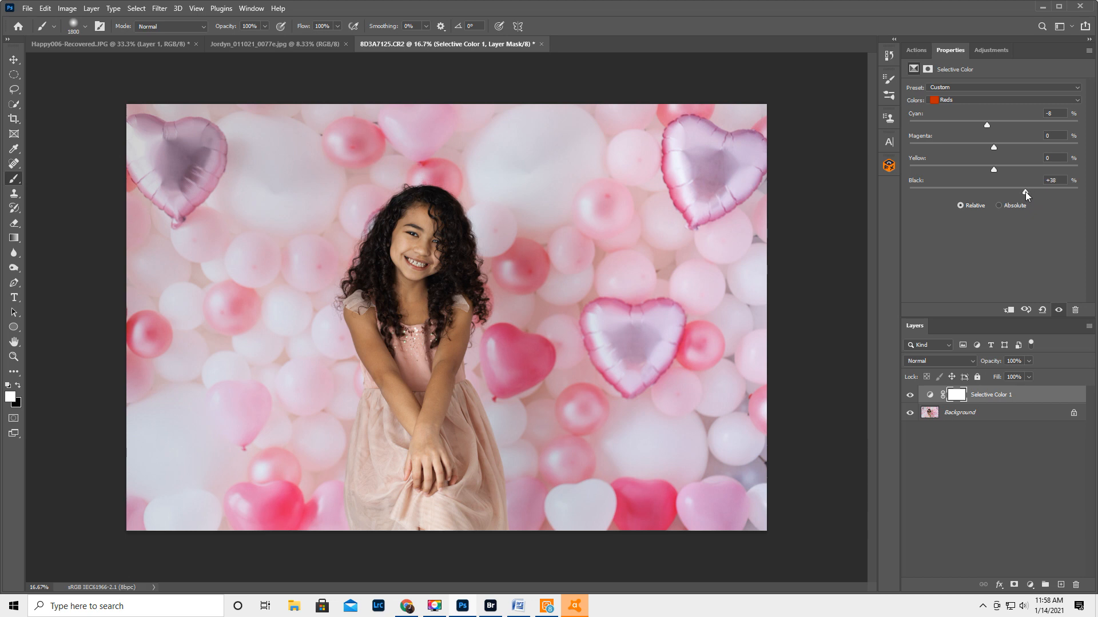
{"action": "left_click", "coordinate": [910, 395]}
{"action": "left_click", "coordinate": [910, 396]}
{"action": "left_click", "coordinate": [910, 395]}
{"action": "left_click", "coordinate": [909, 396]}
Mask the Selective Color effect off the girl by painting black over her on the layer mask with a large brush.
{"action": "left_click", "coordinate": [958, 396]}
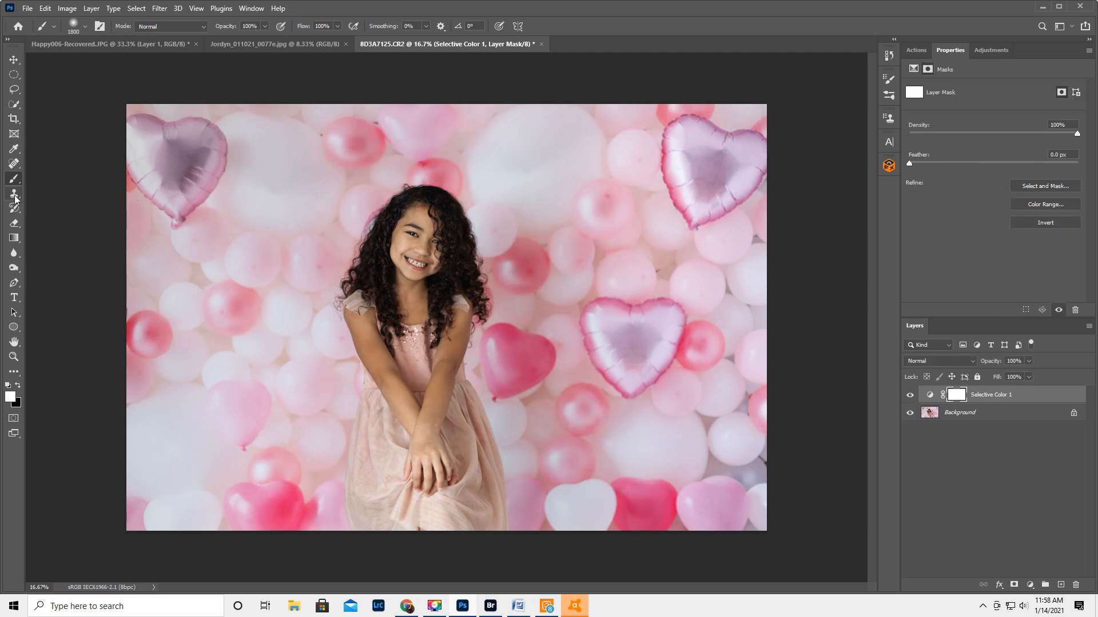
{"action": "key", "text": "x"}
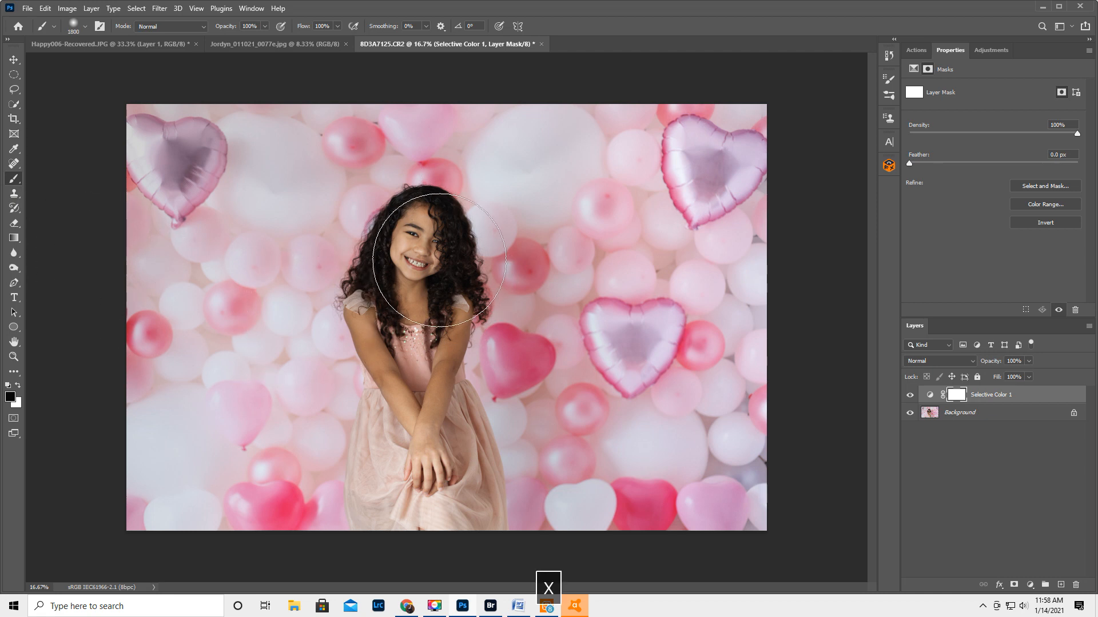
{"action": "mouse_move", "coordinate": [423, 370]}
{"action": "left_mouse_down"}
{"action": "mouse_move", "coordinate": [440, 526]}
{"action": "mouse_move", "coordinate": [429, 576]}
{"action": "mouse_move", "coordinate": [458, 568]}
{"action": "mouse_move", "coordinate": [421, 467]}
{"action": "left_mouse_up"}
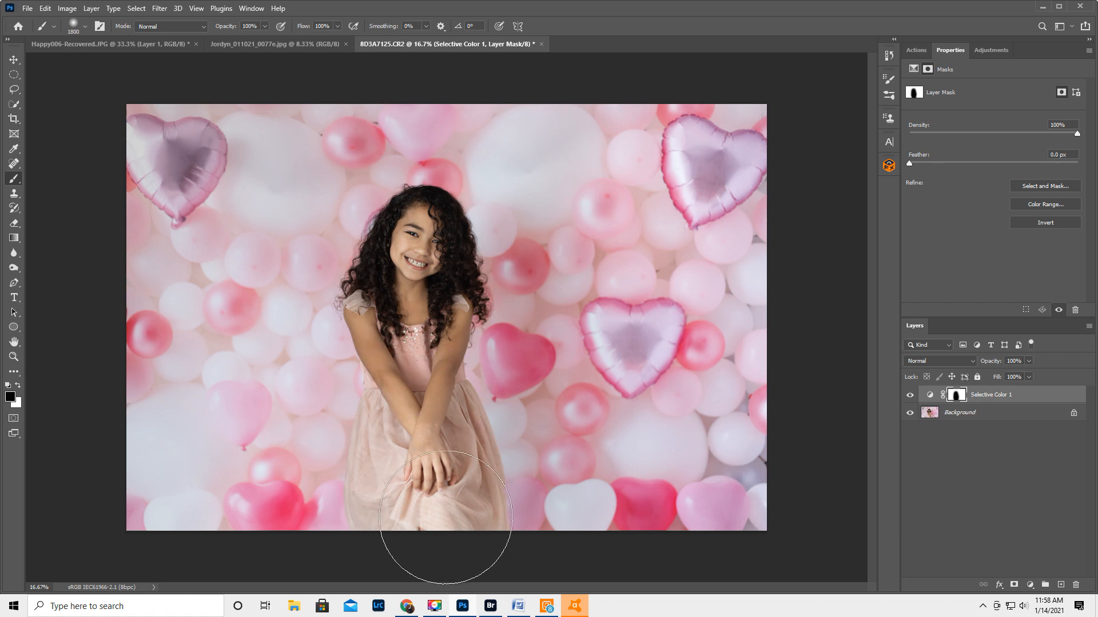
Compare the photo with and without the Selective Color adjustment, and flatten the image.
{"action": "left_click", "coordinate": [911, 395]}
{"action": "left_click", "coordinate": [910, 396]}
{"action": "left_click", "coordinate": [910, 395]}
{"action": "left_click", "coordinate": [911, 396]}
{"action": "left_click", "coordinate": [910, 396]}
{"action": "left_click", "coordinate": [910, 396]}
{"action": "left_click", "coordinate": [910, 396]}
{"action": "left_click", "coordinate": [911, 396]}
{"action": "left_click", "coordinate": [1088, 325]}
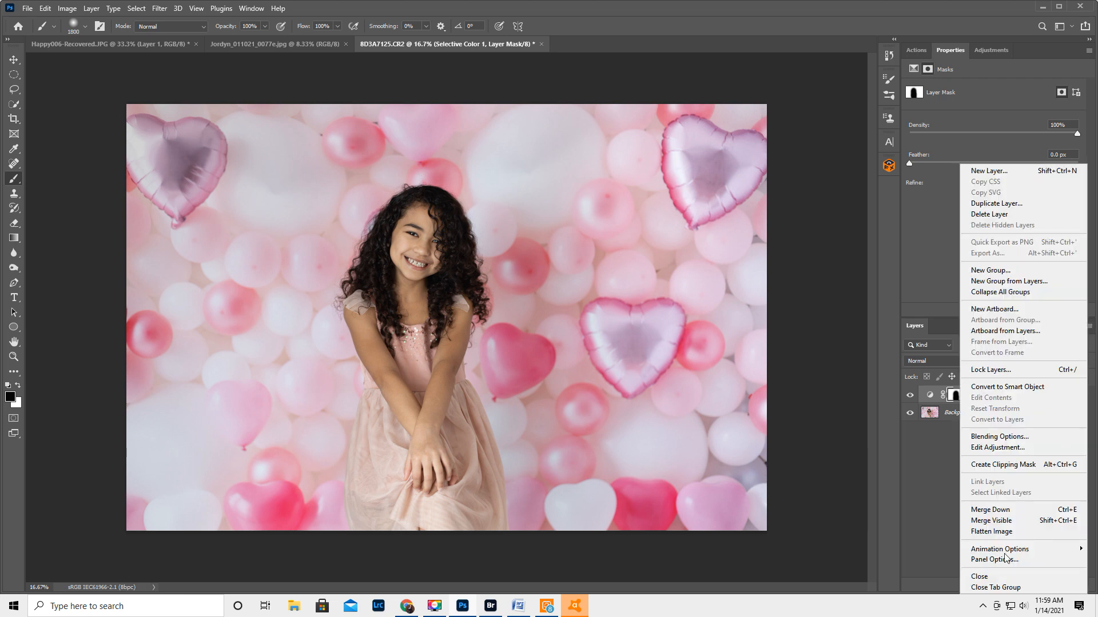
{"action": "left_click", "coordinate": [994, 531]}
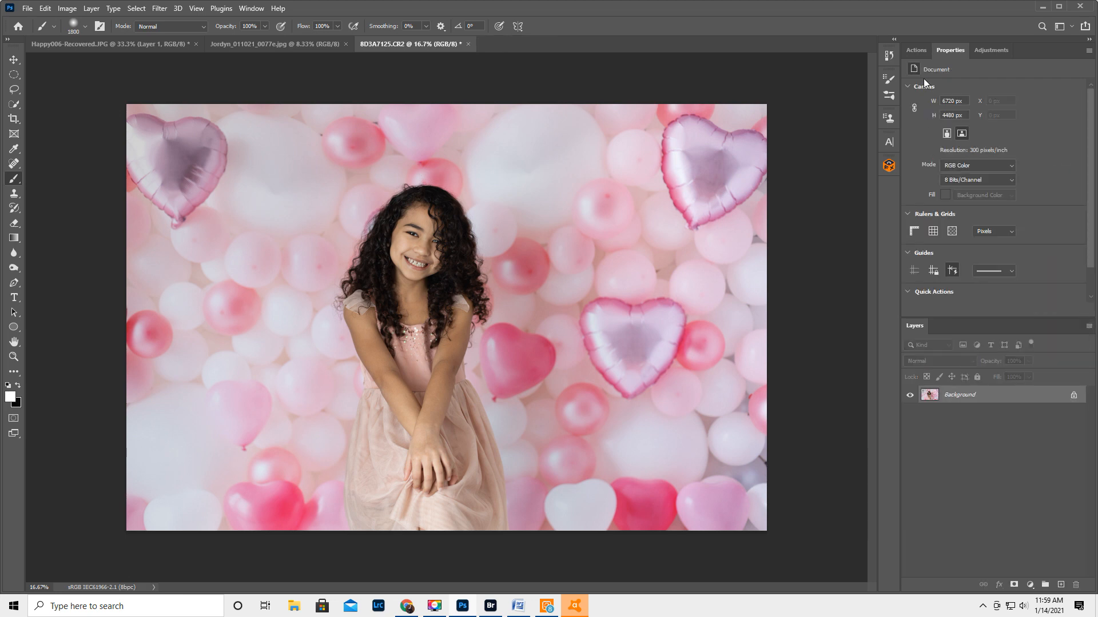
Add a Curves adjustment layer and brighten the forehead tone with the on-image adjustment, raising input 168 to output 193.
{"action": "left_click", "coordinate": [989, 50]}
{"action": "left_click", "coordinate": [960, 76]}
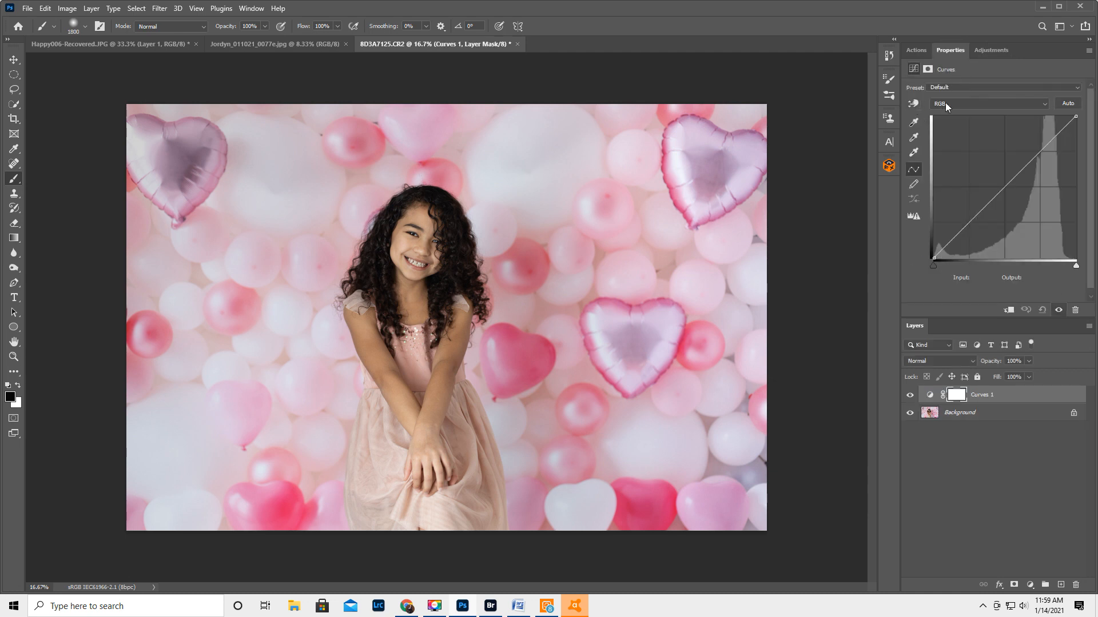
{"action": "left_click", "coordinate": [914, 104]}
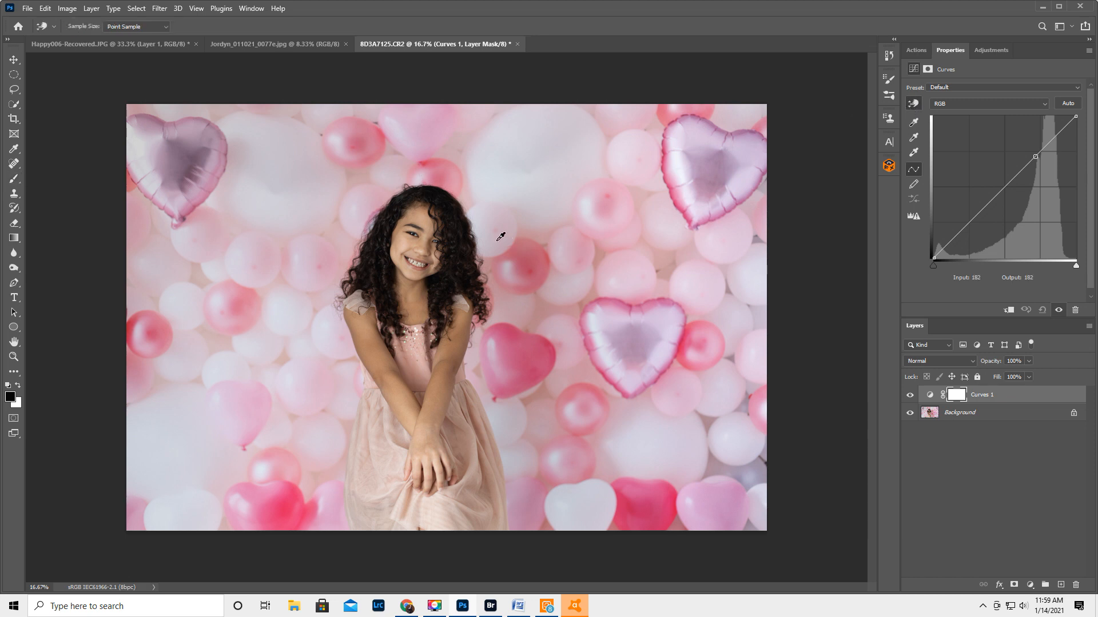
{"action": "left_click", "coordinate": [424, 224]}
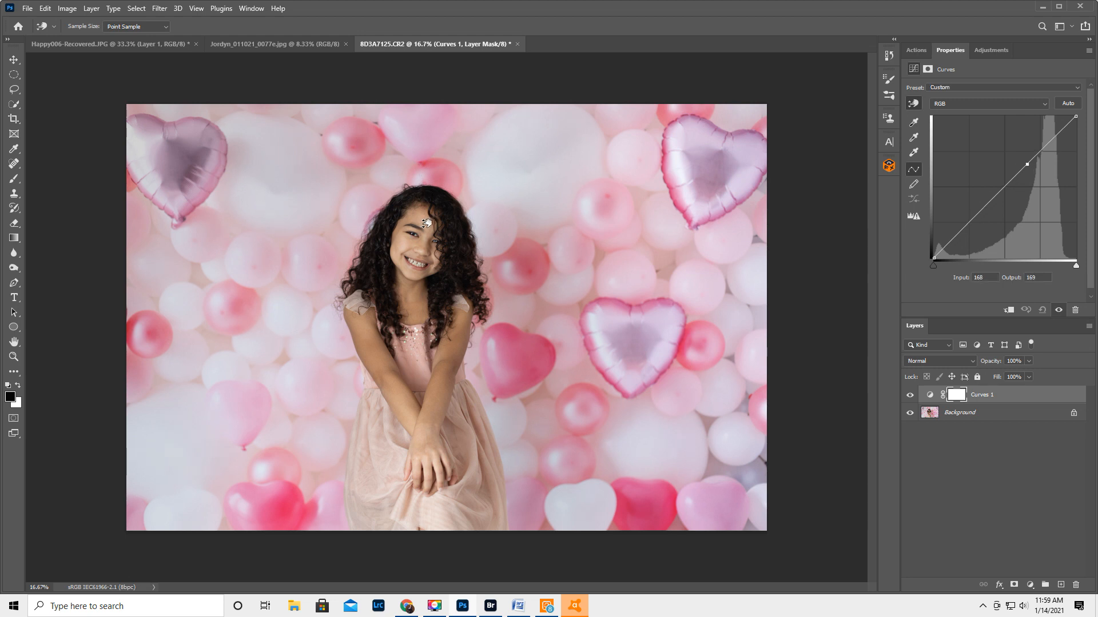
{"action": "left_click_drag", "start_coordinate": [426, 224], "coordinate": [426, 210]}
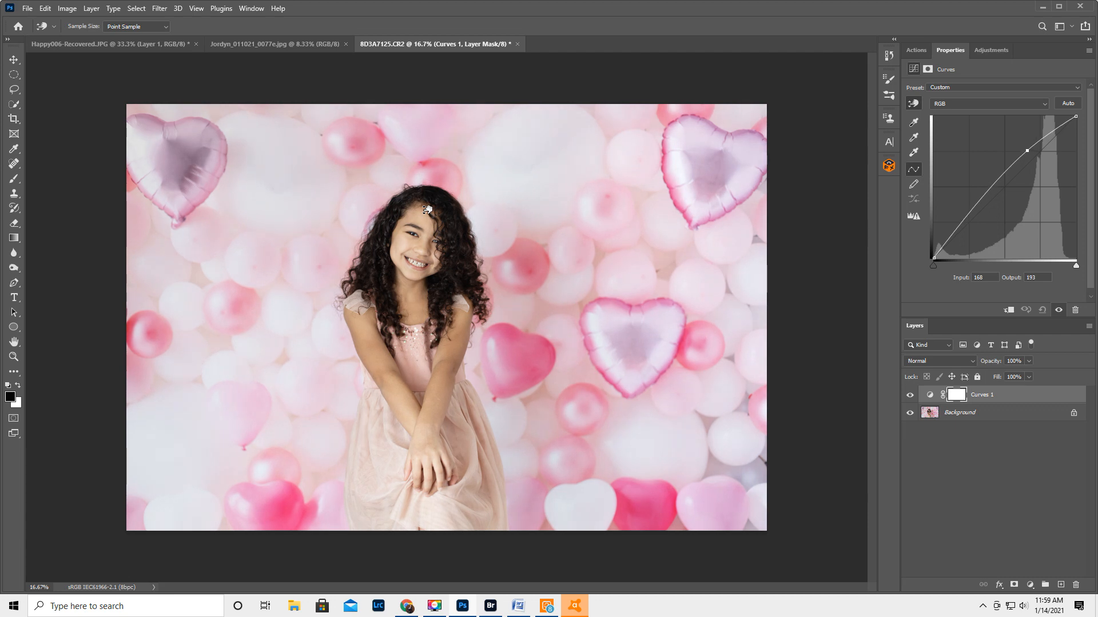
Invert the Curves mask to black and paint the brightening back over the girl's face, arms and dress with a 400 px white brush.
{"action": "left_click", "coordinate": [957, 394]}
{"action": "key", "text": "b"}
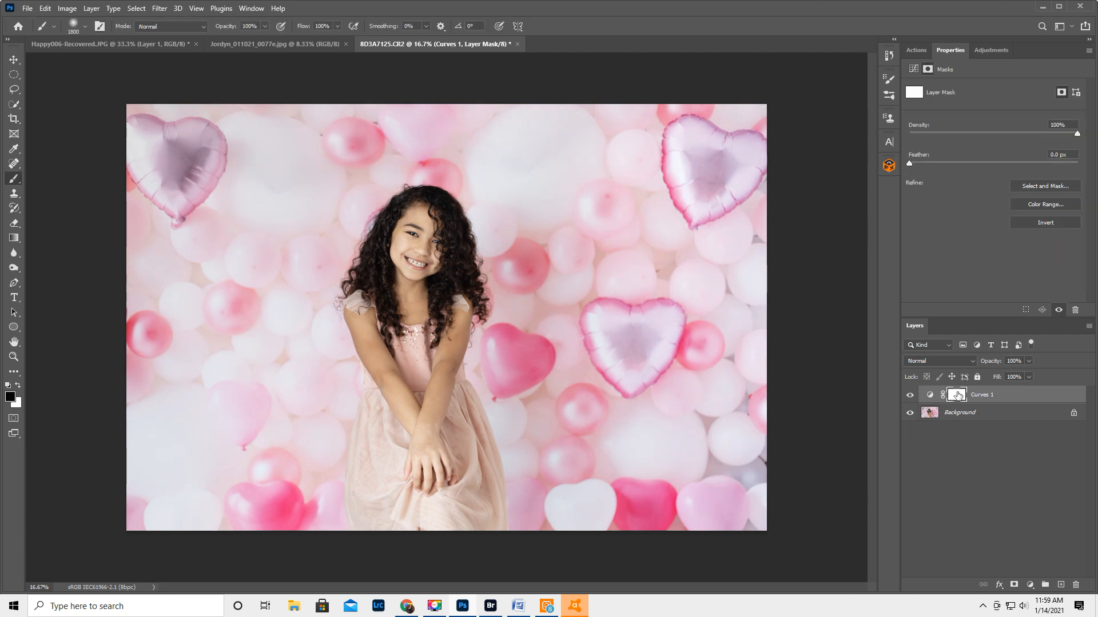
{"action": "key", "text": "ctrl+i"}
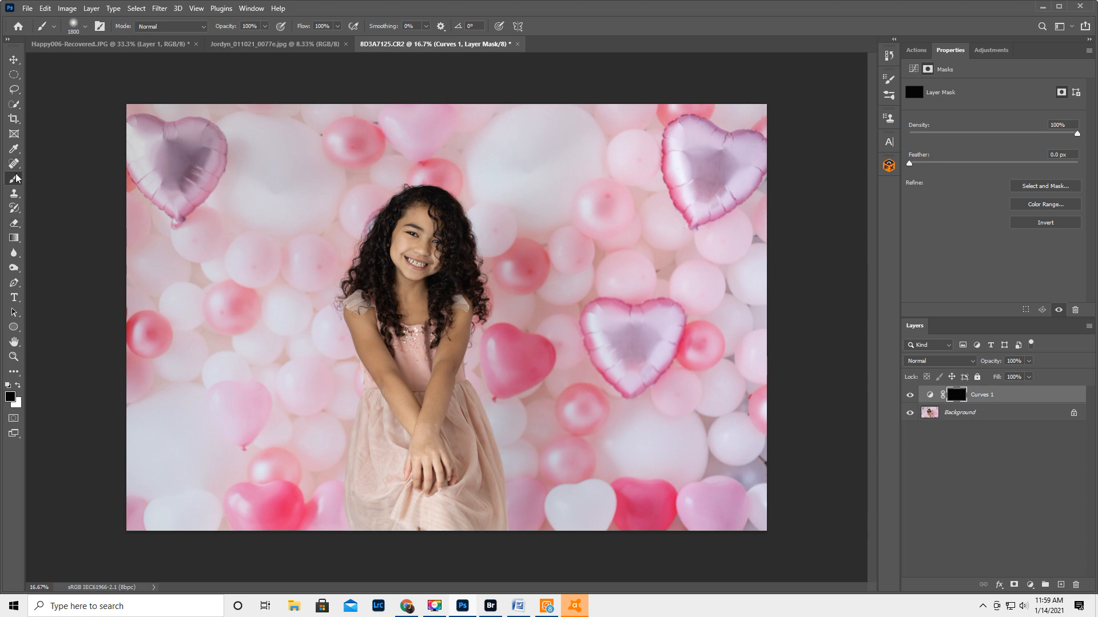
{"action": "key", "text": "x"}
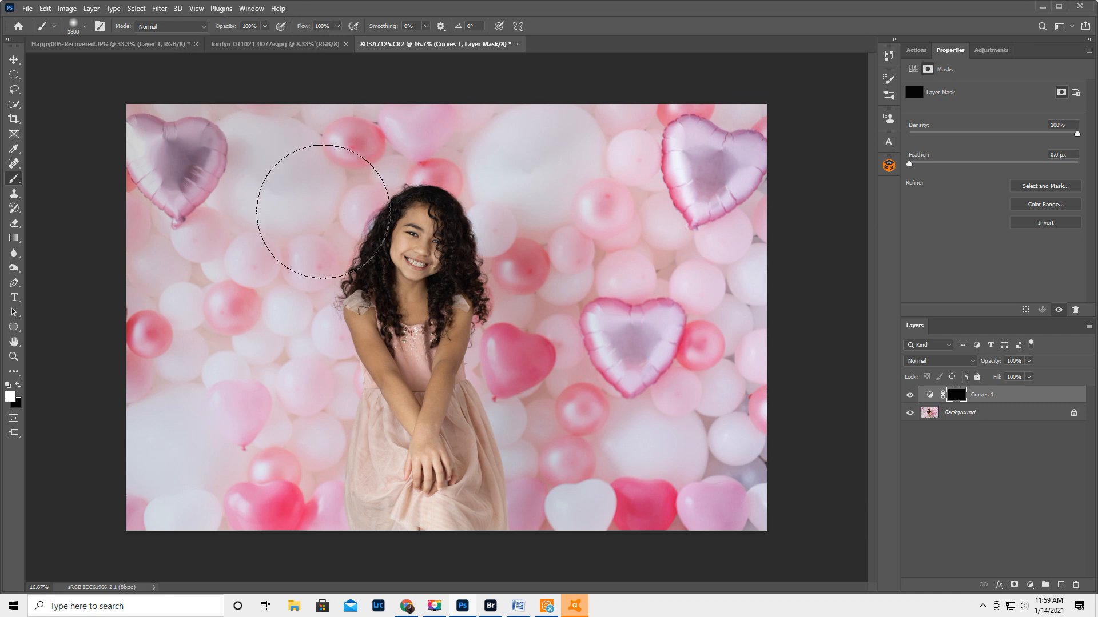
{"action": "key", "text": "bracketleft"}
{"action": "key", "text": "bracketleft"}
{"action": "key", "text": "bracketleft"}
{"action": "key", "text": "bracketleft"}
{"action": "key", "text": "bracketleft"}
{"action": "key", "text": "bracketleft"}
{"action": "key", "text": "bracketleft"}
{"action": "key", "text": "bracketleft"}
{"action": "key", "text": "bracketleft"}
{"action": "key", "text": "bracketleft"}
{"action": "key", "text": "bracketleft"}
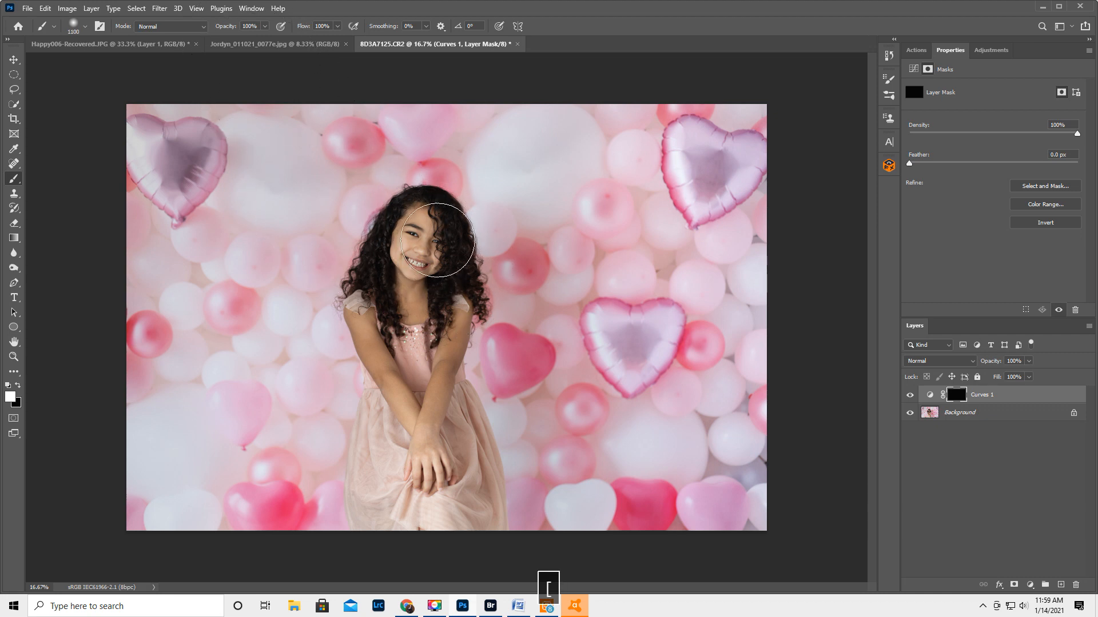
{"action": "key", "text": "bracketleft"}
{"action": "key", "text": "bracketleft"}
{"action": "key", "text": "bracketleft"}
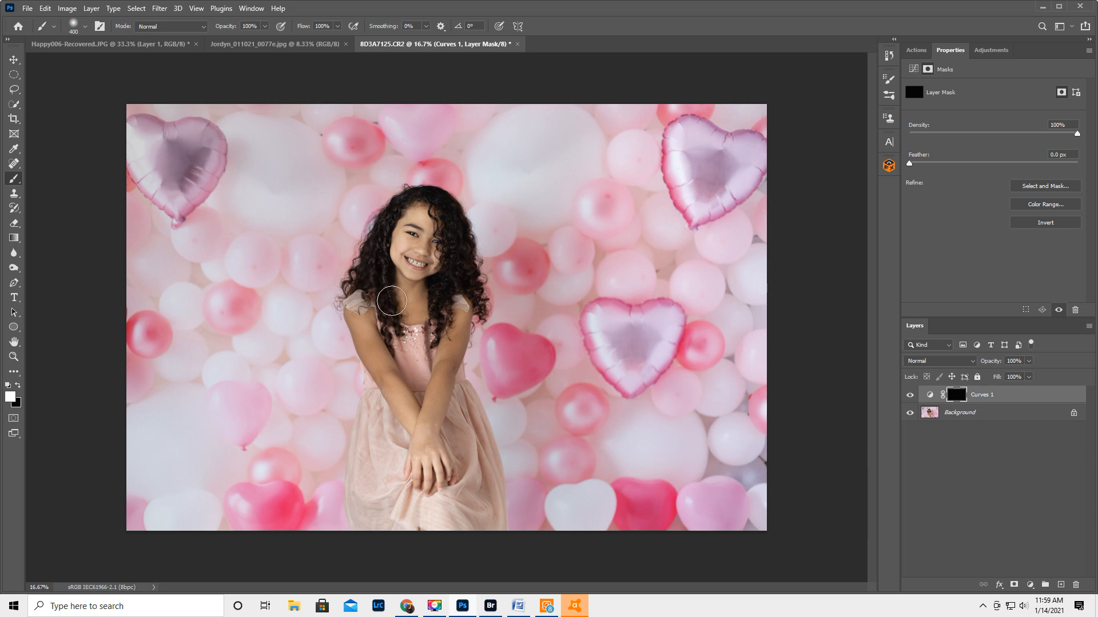
{"action": "mouse_move", "coordinate": [405, 251]}
{"action": "left_mouse_down"}
{"action": "mouse_move", "coordinate": [409, 286]}
{"action": "mouse_move", "coordinate": [411, 240]}
{"action": "mouse_move", "coordinate": [429, 205]}
{"action": "mouse_move", "coordinate": [451, 230]}
{"action": "mouse_move", "coordinate": [472, 299]}
{"action": "mouse_move", "coordinate": [433, 294]}
{"action": "mouse_move", "coordinate": [452, 317]}
{"action": "mouse_move", "coordinate": [443, 371]}
{"action": "mouse_move", "coordinate": [458, 308]}
{"action": "mouse_move", "coordinate": [429, 449]}
{"action": "mouse_move", "coordinate": [449, 372]}
{"action": "mouse_move", "coordinate": [480, 503]}
{"action": "mouse_move", "coordinate": [456, 395]}
{"action": "left_mouse_up"}
{"action": "mouse_move", "coordinate": [477, 492]}
{"action": "left_mouse_down"}
{"action": "mouse_move", "coordinate": [490, 529]}
{"action": "mouse_move", "coordinate": [466, 405]}
{"action": "left_mouse_up"}
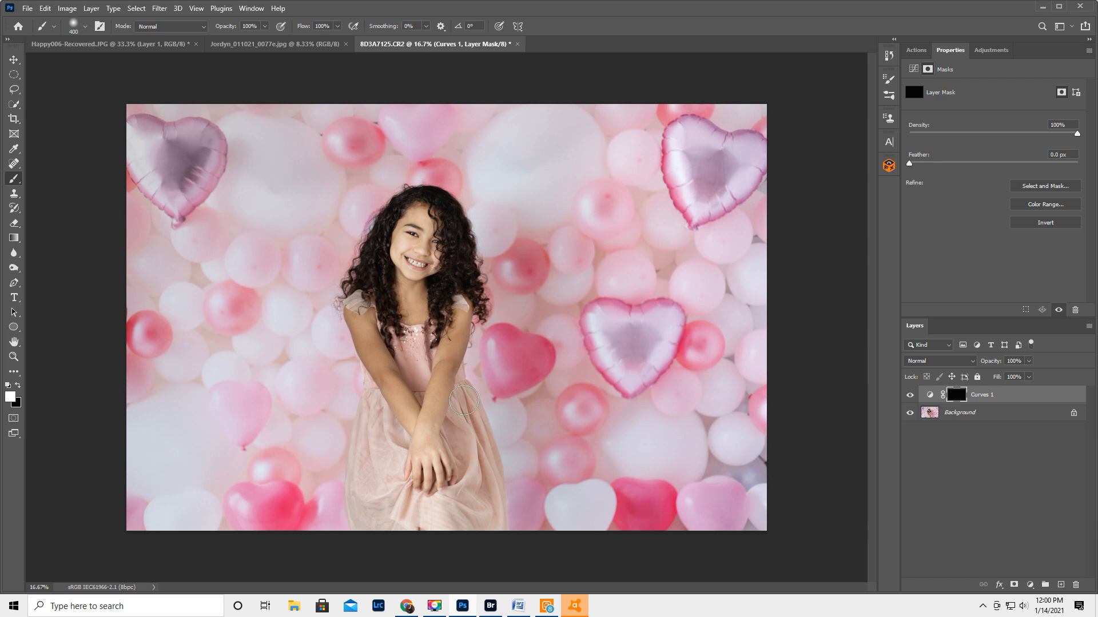
{"action": "mouse_move", "coordinate": [409, 439]}
{"action": "left_mouse_down"}
{"action": "mouse_move", "coordinate": [447, 517]}
{"action": "mouse_move", "coordinate": [466, 511]}
{"action": "mouse_move", "coordinate": [474, 499]}
{"action": "mouse_move", "coordinate": [432, 431]}
{"action": "mouse_move", "coordinate": [435, 444]}
{"action": "mouse_move", "coordinate": [441, 408]}
{"action": "mouse_move", "coordinate": [433, 424]}
{"action": "mouse_move", "coordinate": [410, 390]}
{"action": "mouse_move", "coordinate": [407, 414]}
{"action": "mouse_move", "coordinate": [357, 305]}
{"action": "mouse_move", "coordinate": [375, 257]}
{"action": "mouse_move", "coordinate": [420, 211]}
{"action": "mouse_move", "coordinate": [448, 268]}
{"action": "mouse_move", "coordinate": [416, 251]}
{"action": "mouse_move", "coordinate": [446, 319]}
{"action": "mouse_move", "coordinate": [420, 358]}
{"action": "mouse_move", "coordinate": [429, 375]}
{"action": "mouse_move", "coordinate": [378, 318]}
{"action": "mouse_move", "coordinate": [413, 427]}
{"action": "mouse_move", "coordinate": [408, 366]}
{"action": "mouse_move", "coordinate": [441, 469]}
{"action": "mouse_move", "coordinate": [442, 290]}
{"action": "mouse_move", "coordinate": [418, 372]}
{"action": "left_mouse_up"}
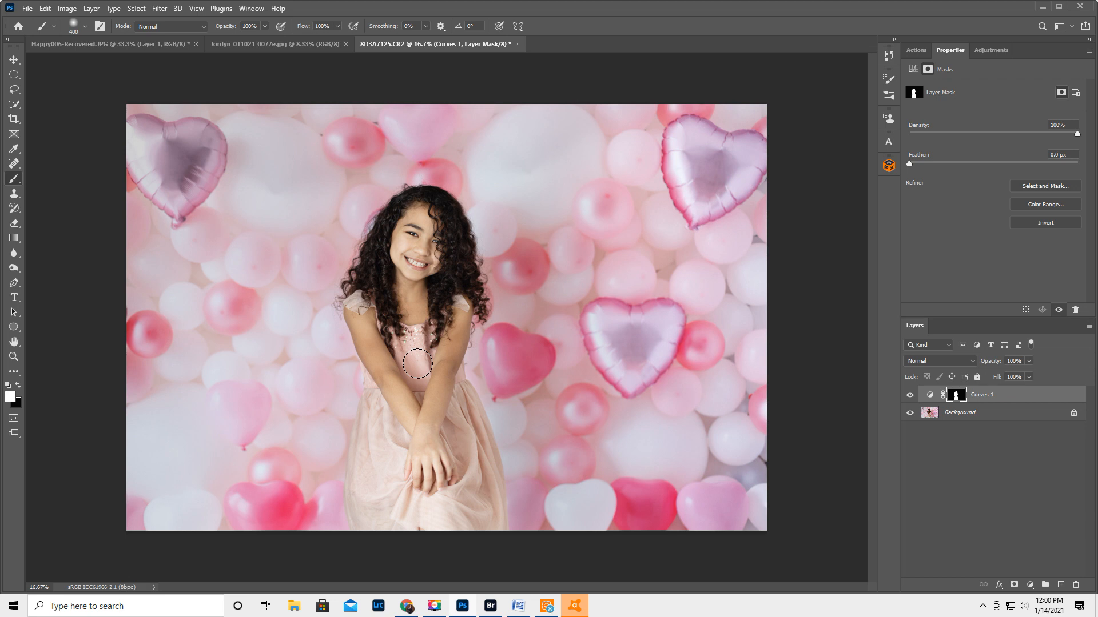
Check the painted area with the mask overlay and touch up the Curves mask around the lower dress.
{"action": "key", "text": "x"}
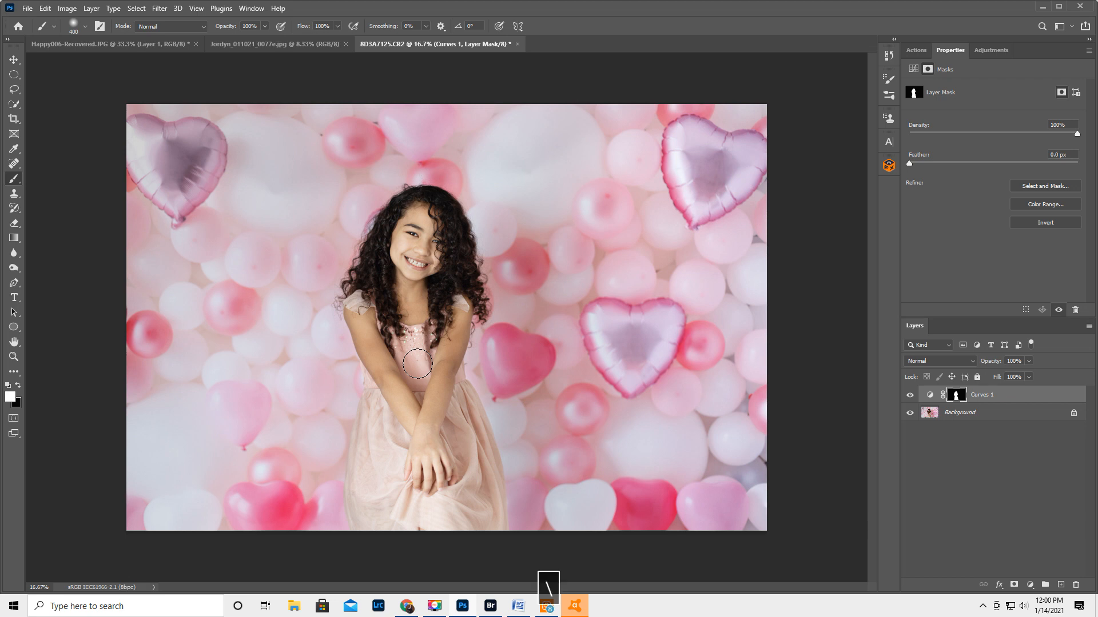
{"action": "key", "text": "backslash"}
{"action": "key", "text": "backslash"}
{"action": "key", "text": "x"}
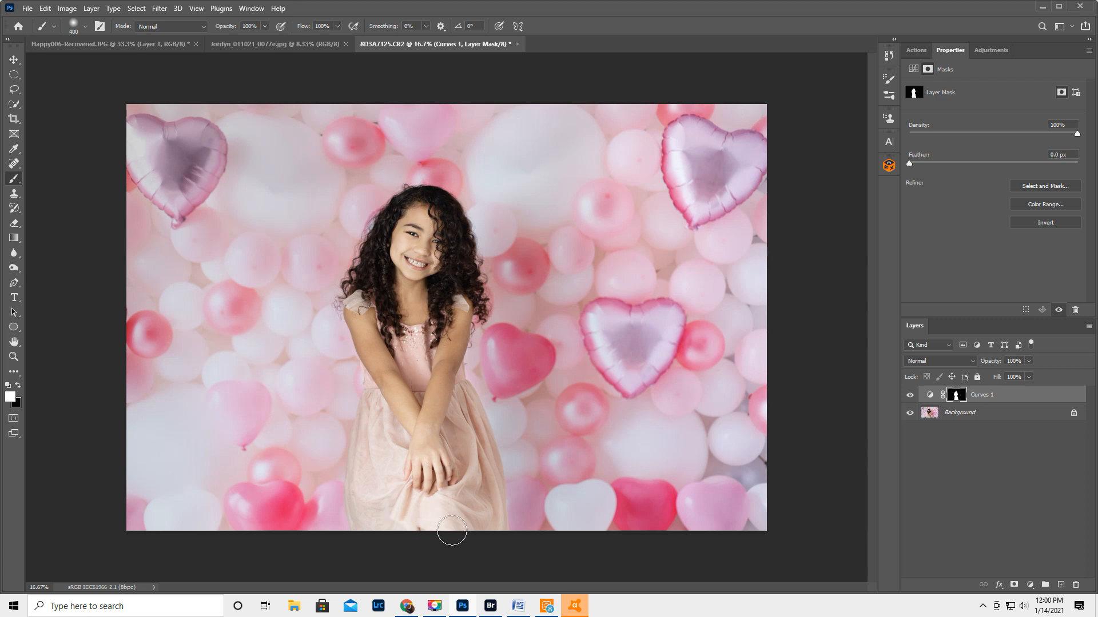
{"action": "key", "text": "x"}
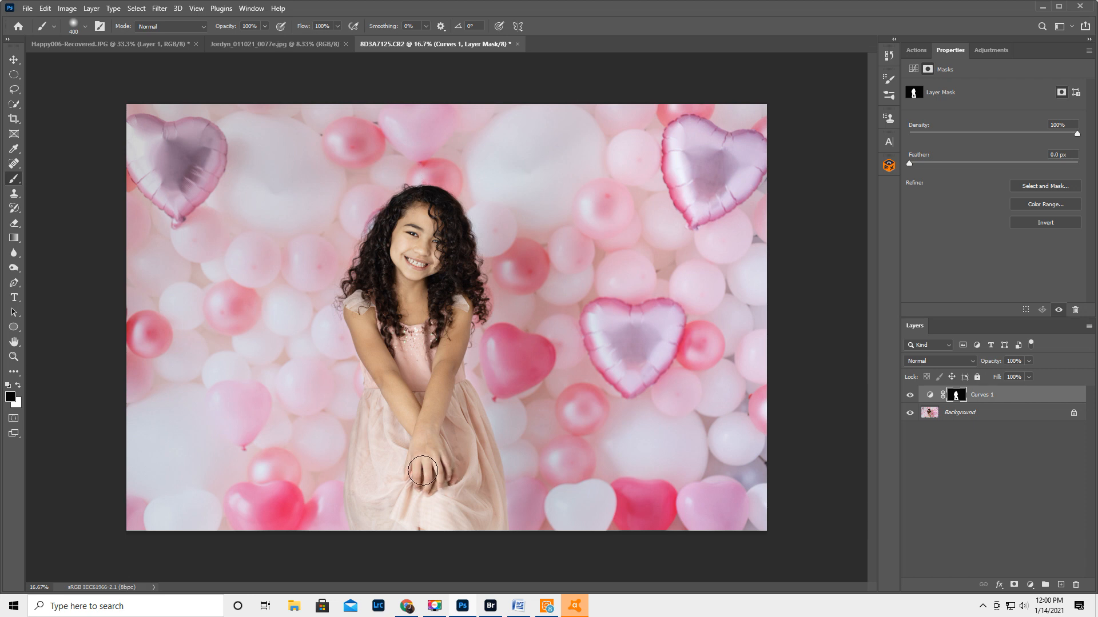
Compare the girl with and without the Curves brightening, and flatten the image.
{"action": "left_click", "coordinate": [910, 396]}
{"action": "left_click", "coordinate": [909, 395]}
{"action": "left_click", "coordinate": [910, 396]}
{"action": "left_click", "coordinate": [910, 395]}
{"action": "left_click", "coordinate": [910, 396]}
{"action": "left_click", "coordinate": [909, 396]}
{"action": "left_click", "coordinate": [1089, 326]}
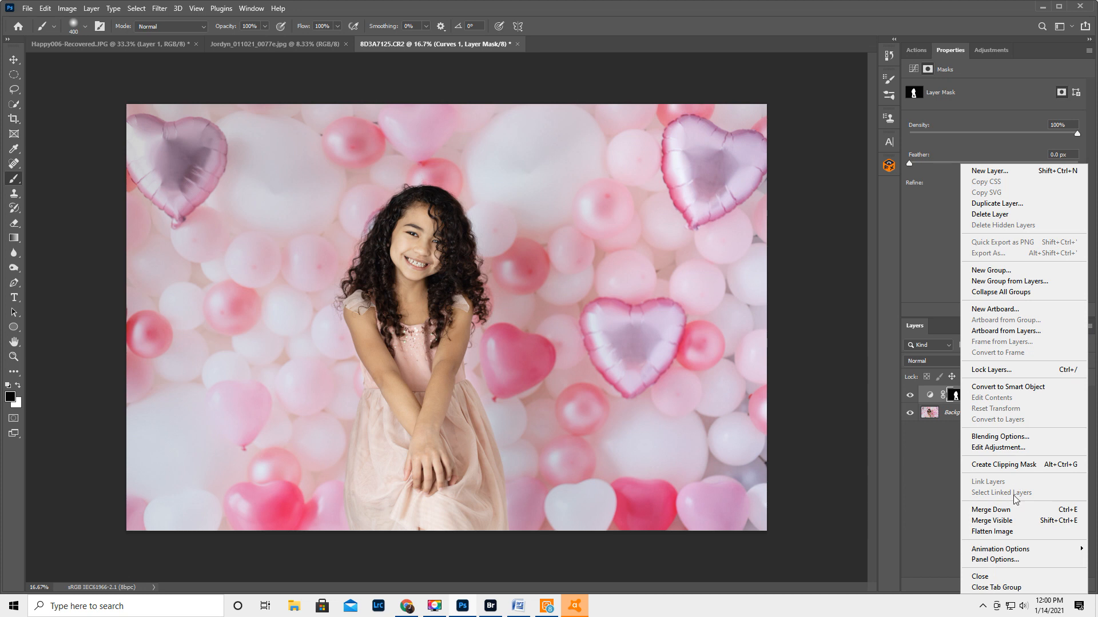
{"action": "left_click", "coordinate": [1006, 533]}
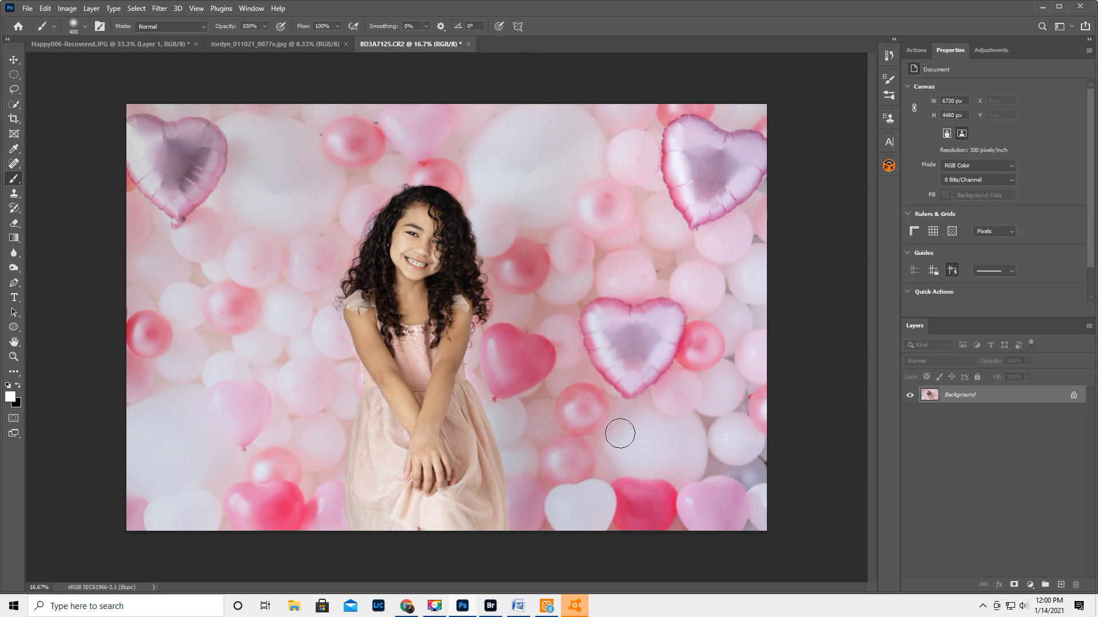
Examine the girl's face up close at 50% zoom, and return to the view of the whole photo.
{"action": "left_click", "coordinate": [14, 357]}
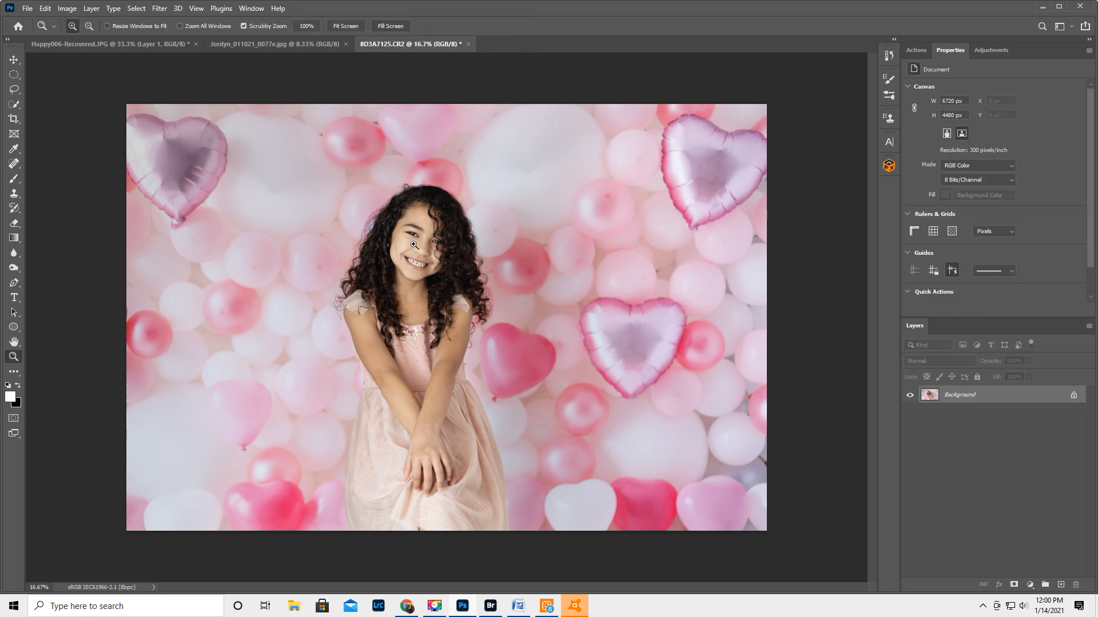
{"action": "left_click", "coordinate": [415, 246]}
{"action": "left_click", "coordinate": [415, 246]}
{"action": "left_click", "coordinate": [435, 272]}
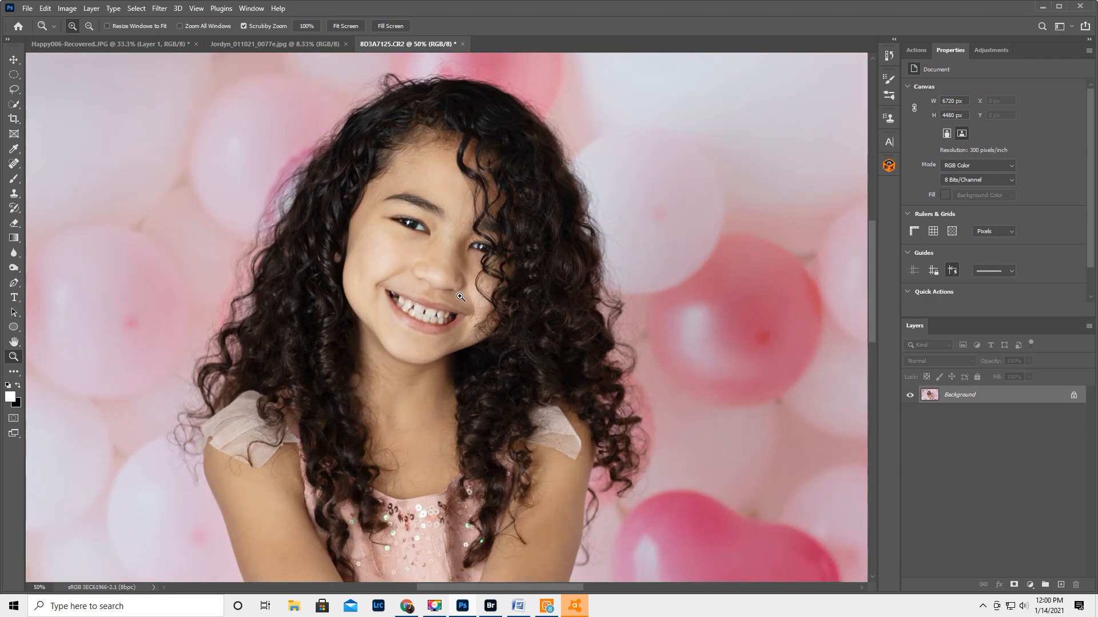
{"action": "left_click", "coordinate": [450, 259], "text": "alt"}
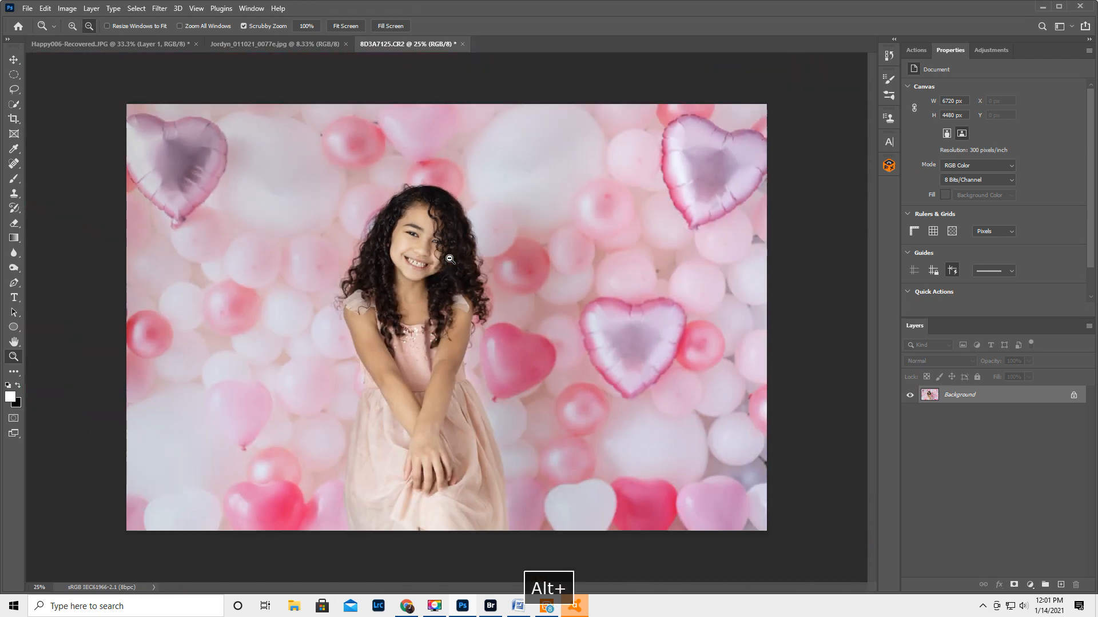
{"action": "left_click", "coordinate": [450, 259], "text": "alt"}
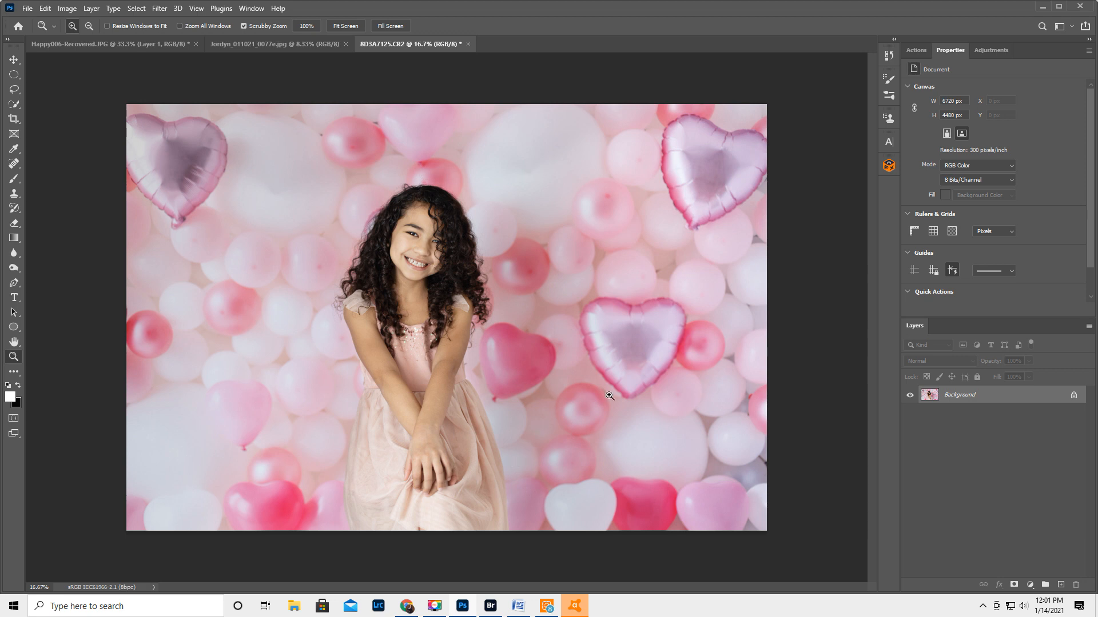
Show the available adjustment layer types for the flattened photo.
{"action": "left_click", "coordinate": [992, 50]}
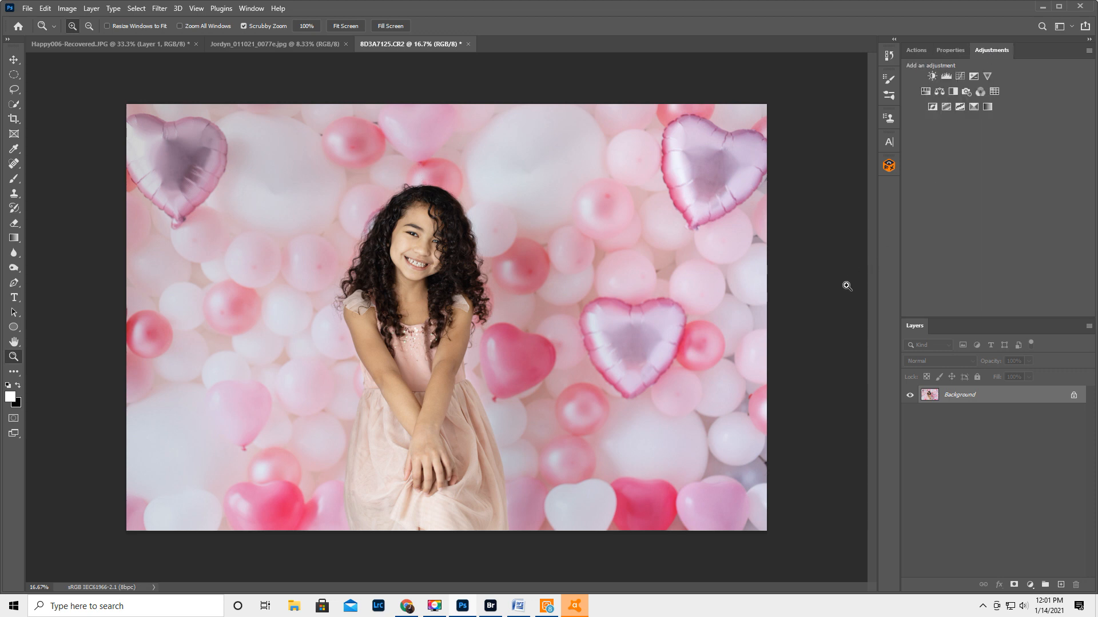